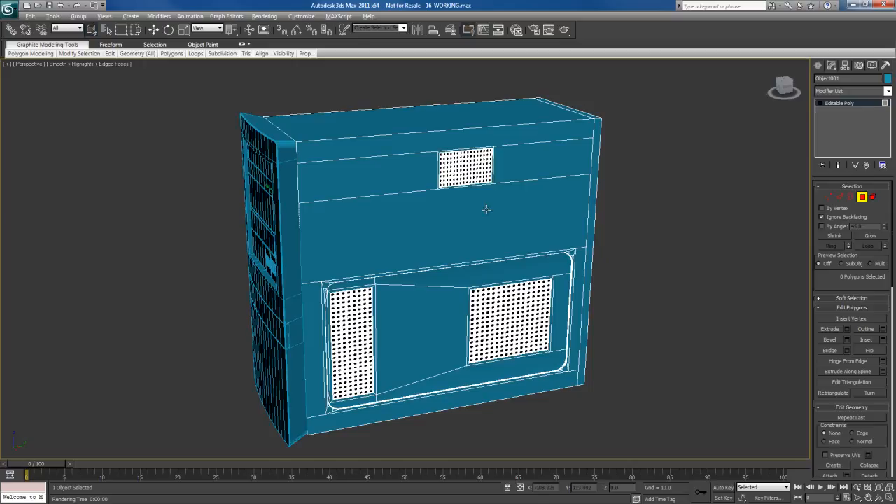
# Step: Examine the case's side panel and its three vent grilles against the reference image in the Left view
pyautogui.hotkey('alt', 'w')
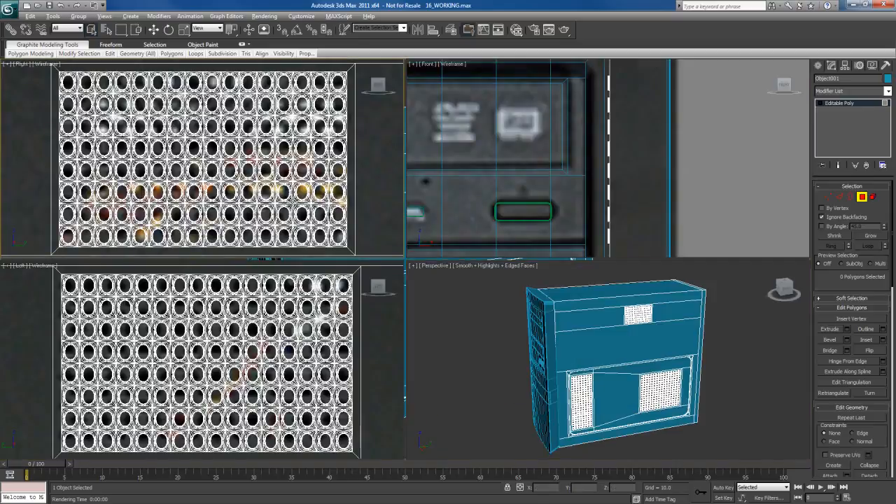
pyautogui.scroll(-5, 202, 159)
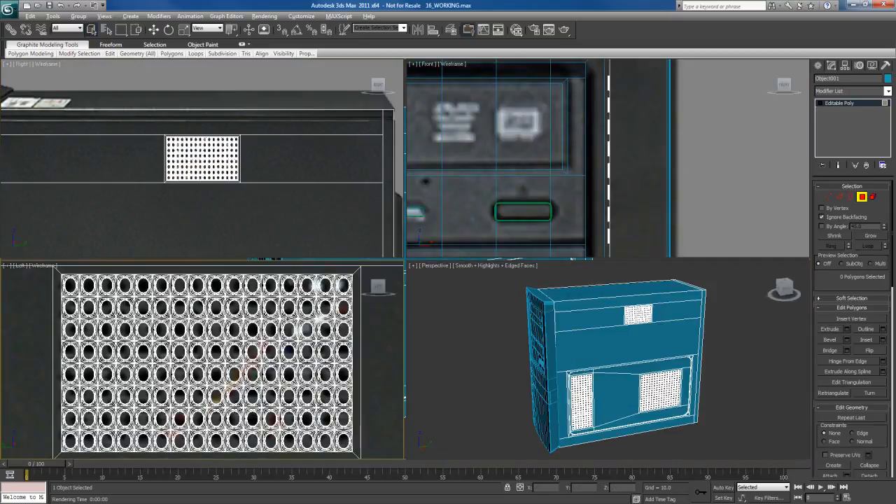
pyautogui.scroll(-2, 287, 319)
pyautogui.hotkey('alt', 'w')
pyautogui.scroll(-4, 372, 292)
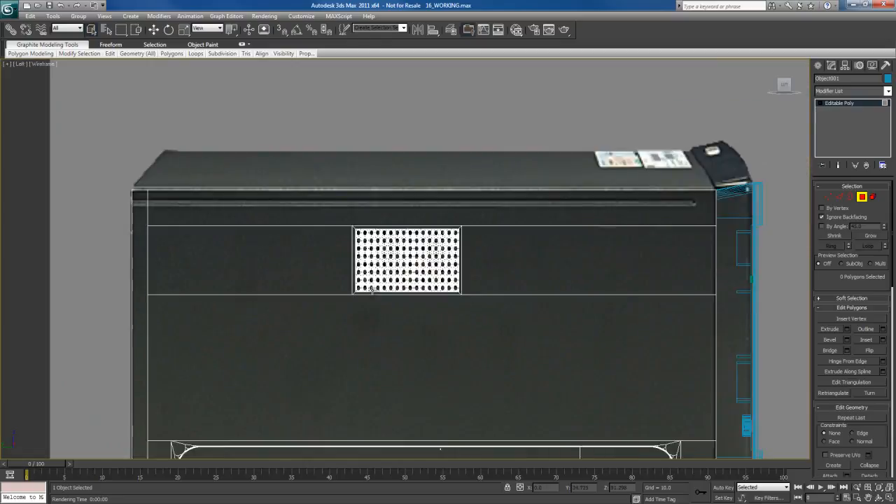
pyautogui.scroll(-4, 414, 232)
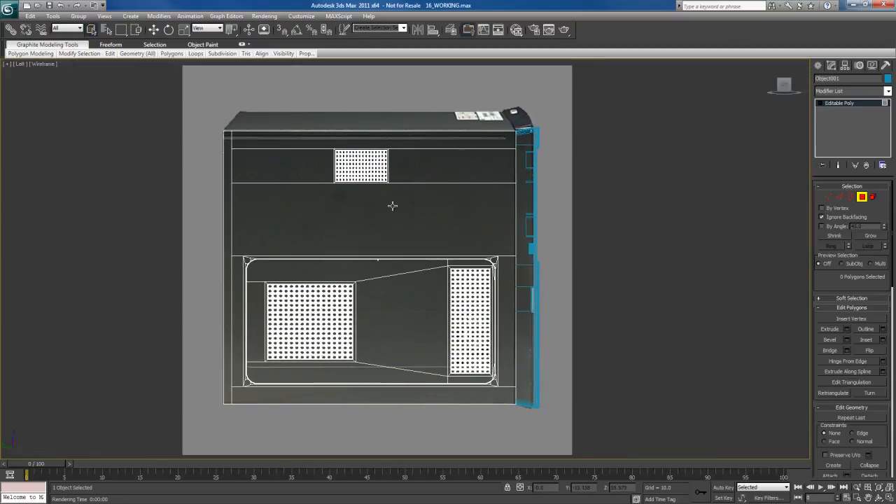
pyautogui.moveTo(400, 220); pyautogui.dragTo(399, 171, button='middle')
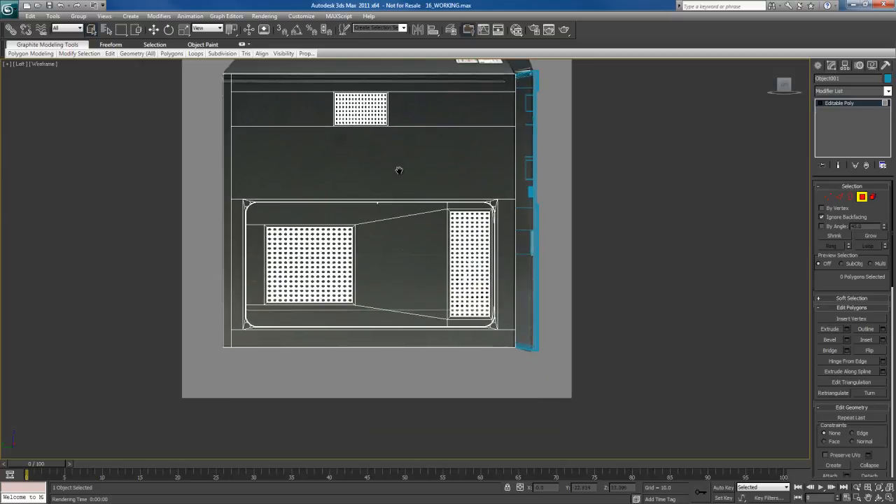
pyautogui.moveTo(398, 266); pyautogui.dragTo(419, 302, button='middle')
pyautogui.scroll(4, 396, 249)
pyautogui.scroll(-3, 424, 294)
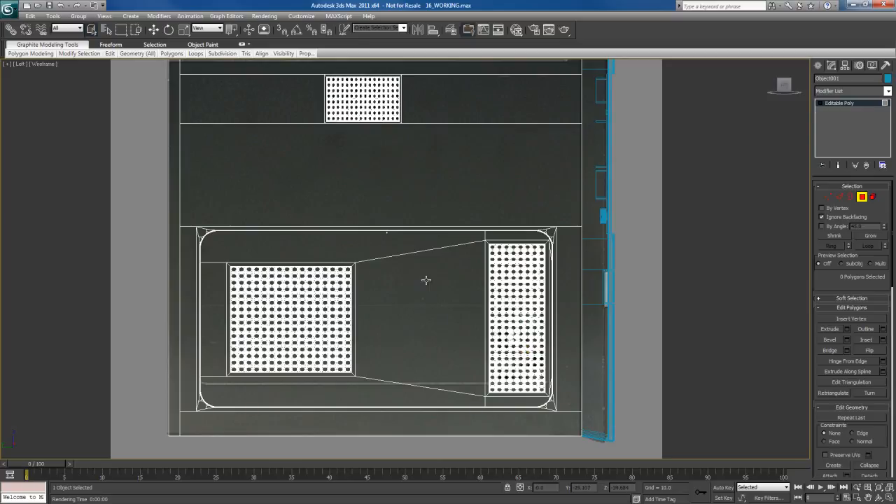
pyautogui.moveTo(426, 281); pyautogui.dragTo(426, 289, button='middle')
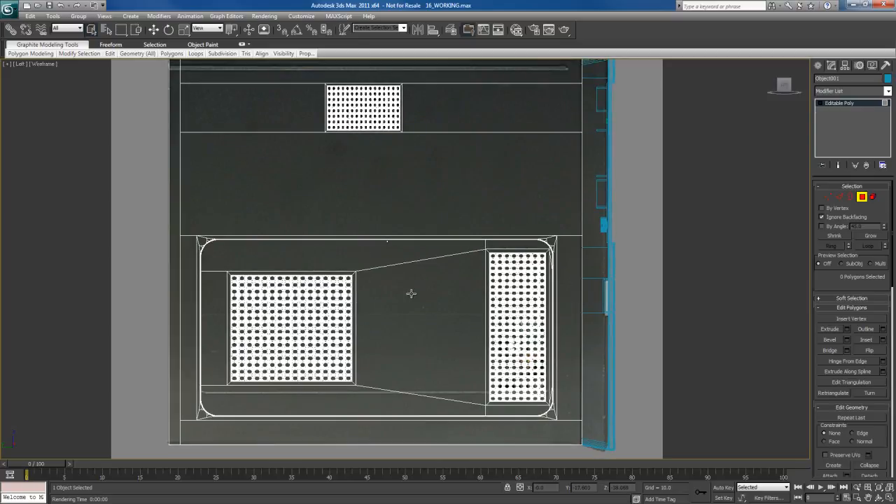
# Step: With Ignore Backfacing off, select the six edges spanning the case's width and connect them with 1 segment, pinch 0 and slide 0
pyautogui.hotkey('alt', 'w')
pyautogui.middleClick(602, 351)
pyautogui.hotkey('alt', 'w')
pyautogui.keyDown('alt'); pyautogui.moveTo(628, 292); pyautogui.dragTo(516, 308, button='middle'); pyautogui.keyUp('alt')
pyautogui.scroll(-5, 515, 304)
pyautogui.press('F3')
pyautogui.moveTo(456, 292)
pyautogui.keyDown('alt'); pyautogui.mouseDown(button='middle')
pyautogui.moveTo(472, 300)
pyautogui.moveTo(463, 304)
pyautogui.moveTo(485, 283)
pyautogui.mouseUp(button='middle'); pyautogui.keyUp('alt')
pyautogui.press('2')
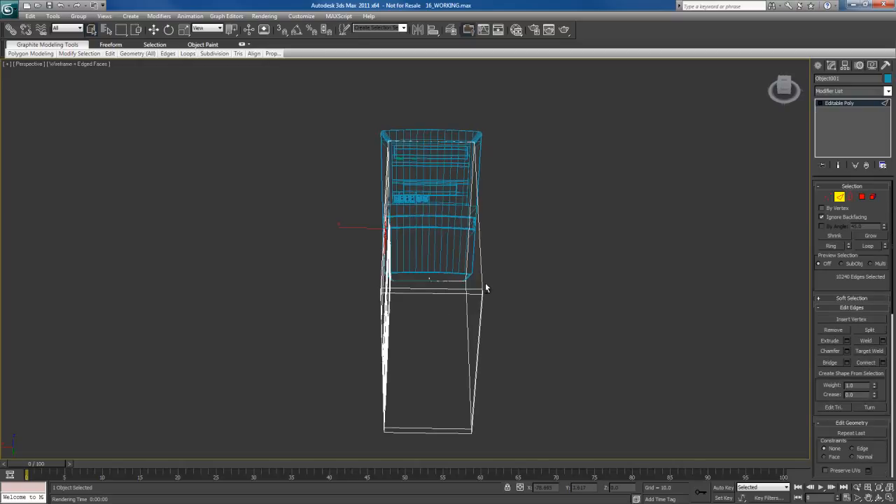
pyautogui.moveTo(420, 92); pyautogui.dragTo(431, 449)
pyautogui.keyDown('alt'); pyautogui.moveTo(452, 363); pyautogui.dragTo(471, 302, button='middle'); pyautogui.keyUp('alt')
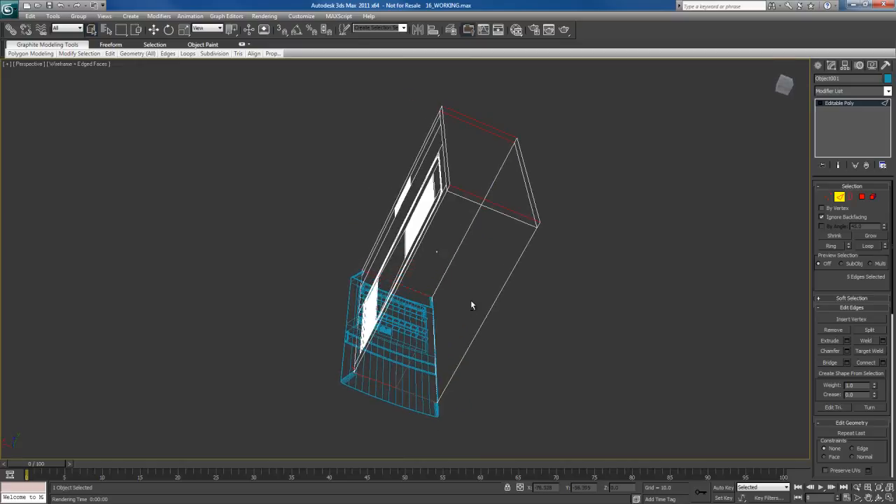
pyautogui.click(859, 220)
pyautogui.keyDown('alt'); pyautogui.moveTo(567, 237); pyautogui.dragTo(588, 298, button='middle'); pyautogui.keyUp('alt')
pyautogui.keyDown('ctrl'); pyautogui.click(416, 168); pyautogui.keyUp('ctrl')
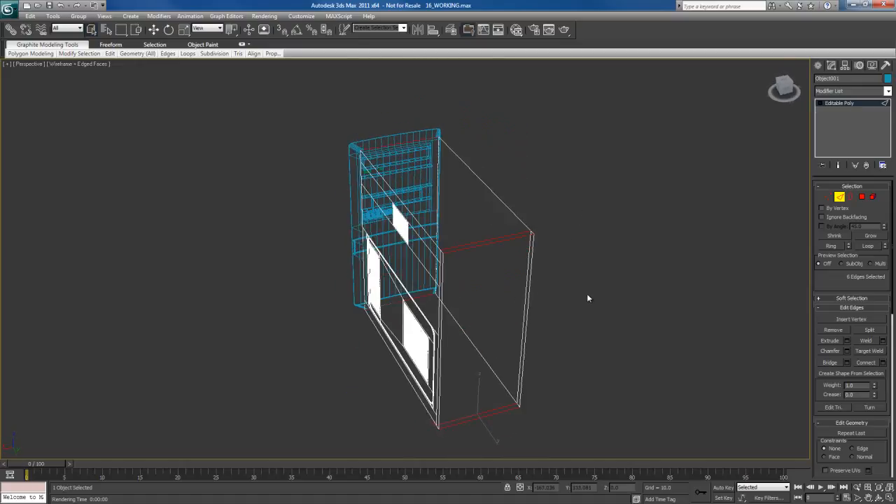
pyautogui.press('F3')
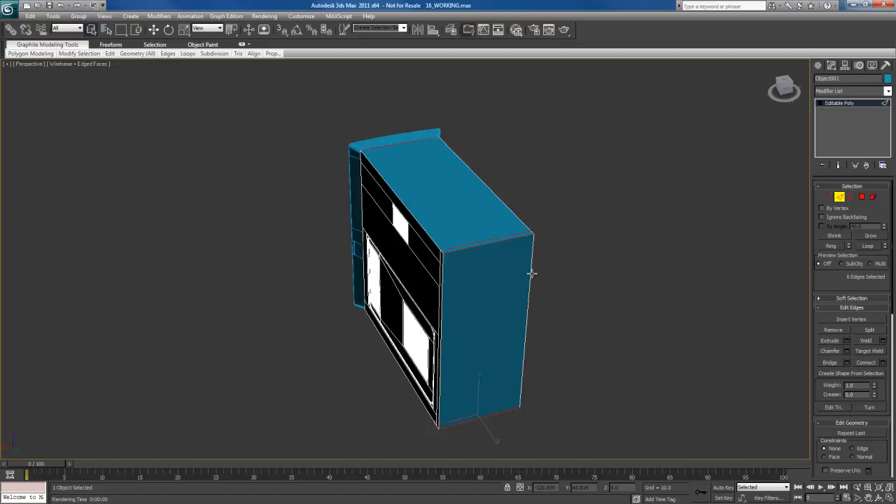
pyautogui.rightClick(462, 205)
pyautogui.click(378, 236)
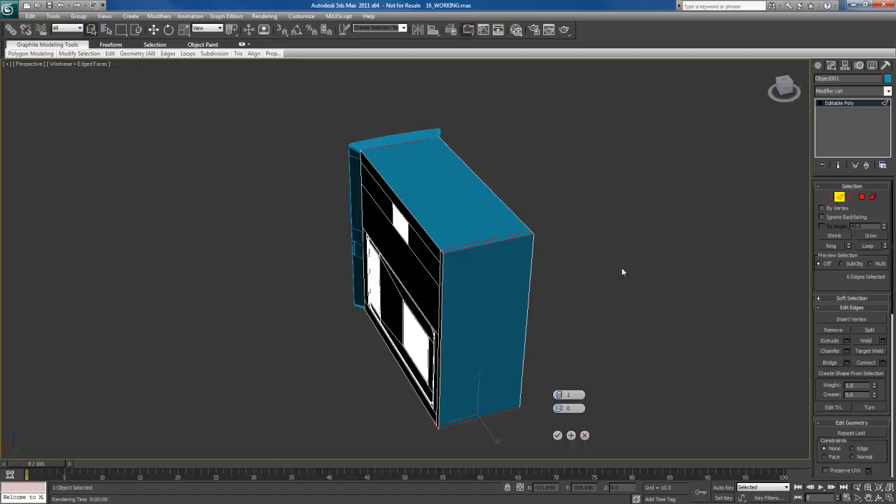
pyautogui.moveTo(569, 384); pyautogui.dragTo(571, 191)
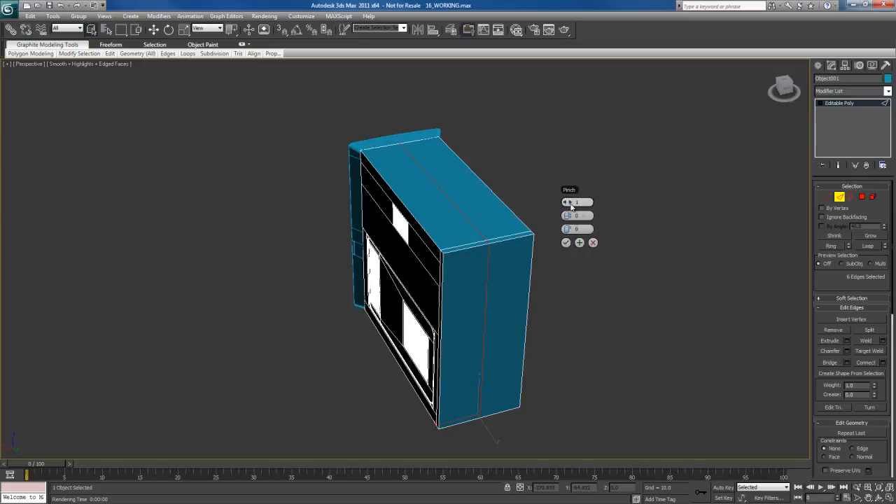
pyautogui.click(565, 243)
# Step: Select the polygons of the plain half without vents from the Top view and detach them as a new object named "left side"
pyautogui.keyDown('alt'); pyautogui.moveTo(564, 267); pyautogui.dragTo(574, 306, button='middle'); pyautogui.keyUp('alt')
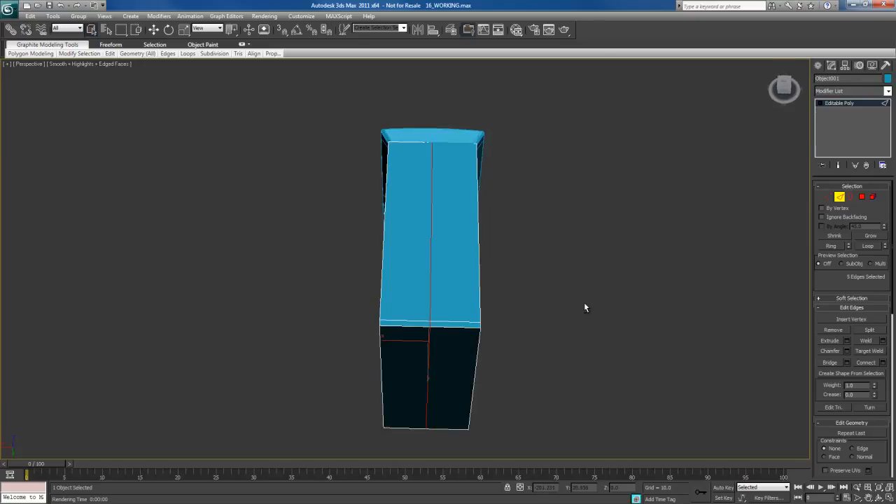
pyautogui.press('t')
pyautogui.press('z')
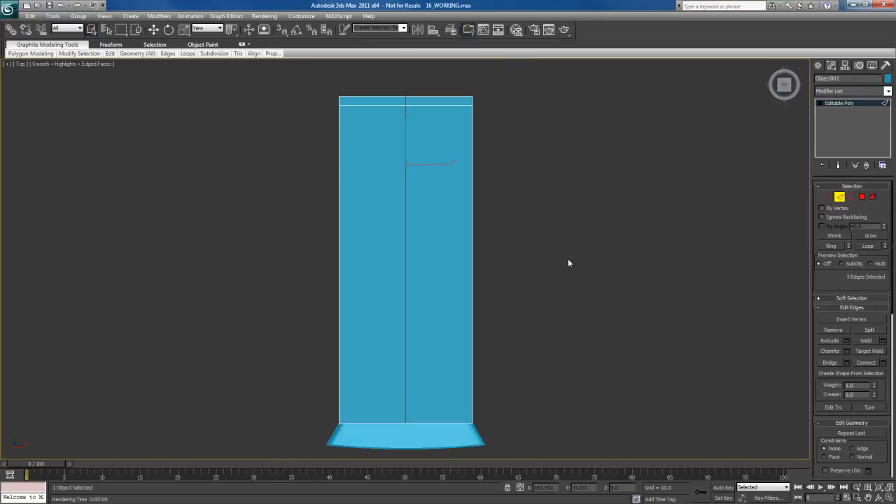
pyautogui.press('4')
pyautogui.moveTo(566, 269); pyautogui.dragTo(565, 268, button='middle')
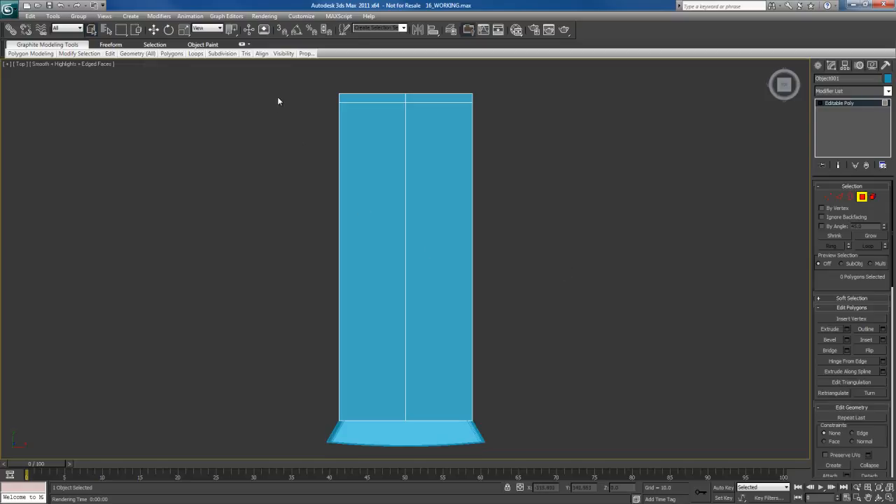
pyautogui.moveTo(277, 77); pyautogui.dragTo(394, 445)
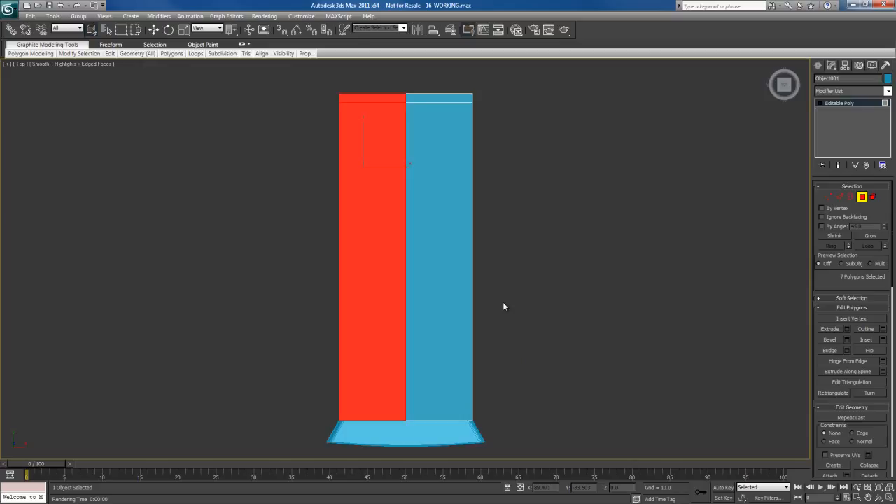
pyautogui.press('p')
pyautogui.moveTo(443, 257)
pyautogui.keyDown('alt'); pyautogui.mouseDown(button='middle')
pyautogui.moveTo(443, 280)
pyautogui.moveTo(481, 262)
pyautogui.moveTo(571, 262)
pyautogui.moveTo(436, 294)
pyautogui.moveTo(422, 366)
pyautogui.moveTo(376, 254)
pyautogui.moveTo(349, 242)
pyautogui.moveTo(334, 332)
pyautogui.moveTo(322, 337)
pyautogui.moveTo(262, 300)
pyautogui.moveTo(266, 253)
pyautogui.moveTo(386, 327)
pyautogui.moveTo(360, 314)
pyautogui.mouseUp(button='middle'); pyautogui.keyUp('alt')
pyautogui.press('F3')
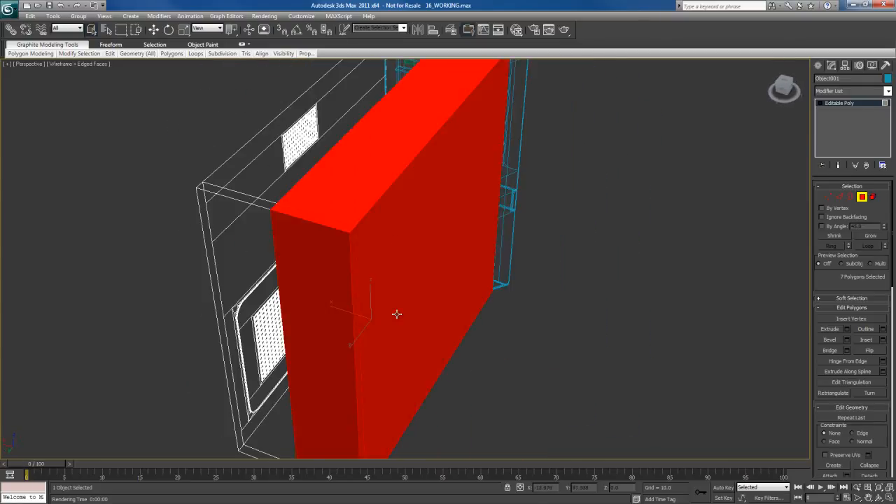
pyautogui.moveTo(138, 56)
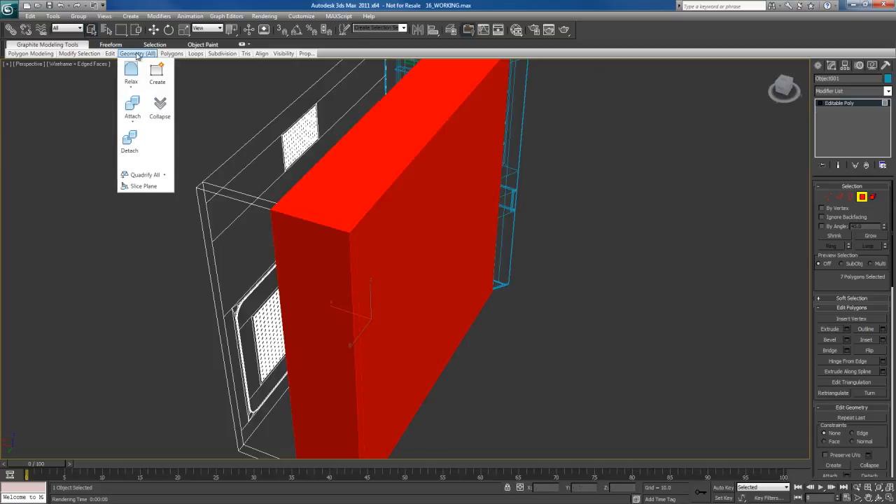
pyautogui.click(132, 146)
pyautogui.moveTo(454, 230); pyautogui.dragTo(610, 208)
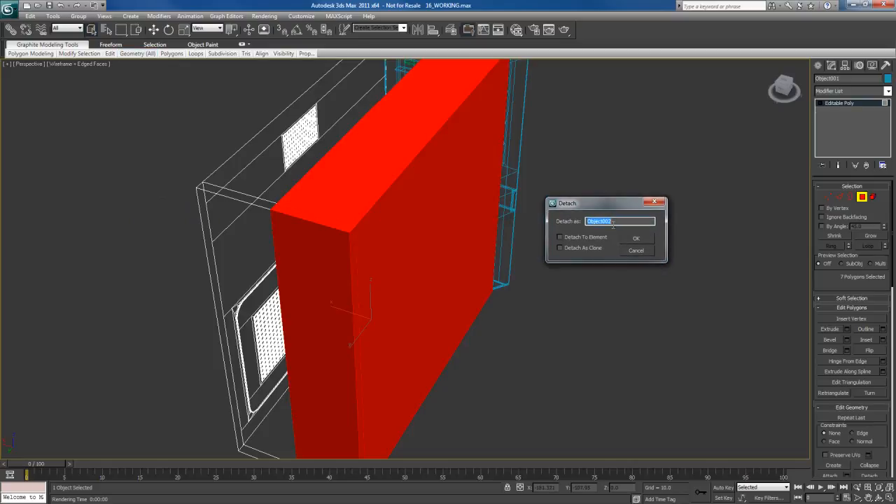
pyautogui.write('left side')
pyautogui.press('Return')
pyautogui.press('4')
pyautogui.press('F3')
# Step: Try moving the detached left side sideways away from the vented half
pyautogui.click(480, 272)
pyautogui.moveTo(480, 273); pyautogui.dragTo(484, 222, button='middle')
pyautogui.scroll(-3, 444, 264)
pyautogui.press('w')
pyautogui.moveTo(370, 239); pyautogui.dragTo(527, 247)
pyautogui.keyDown('alt'); pyautogui.moveTo(470, 255); pyautogui.dragTo(425, 243, button='middle'); pyautogui.keyUp('alt')
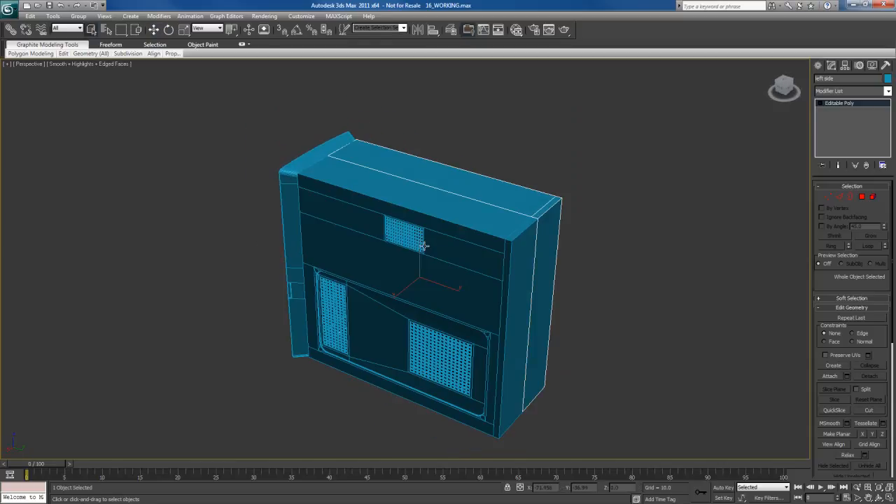
# Step: Rename the vented half of the case "right side" in its object properties
pyautogui.click(356, 194)
pyautogui.keyDown('alt'); pyautogui.moveTo(356, 194); pyautogui.dragTo(439, 283, button='middle'); pyautogui.keyUp('alt')
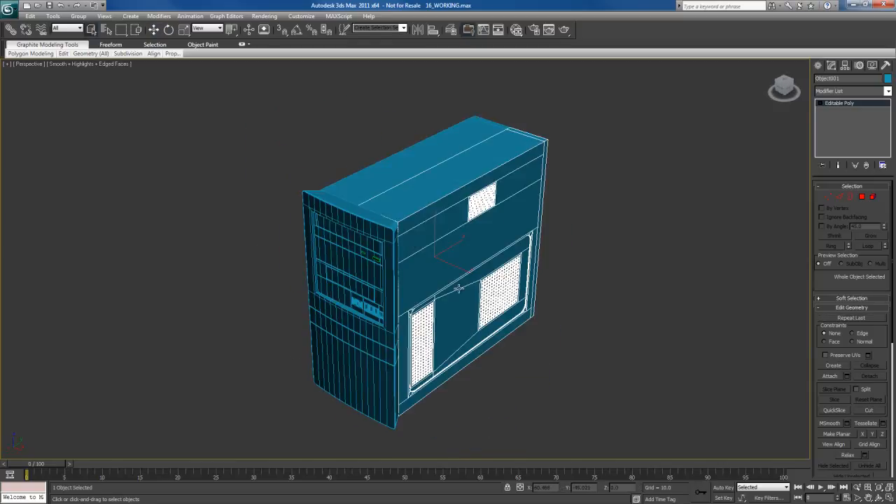
pyautogui.keyDown('ctrl'); pyautogui.click(363, 223); pyautogui.keyUp('ctrl')
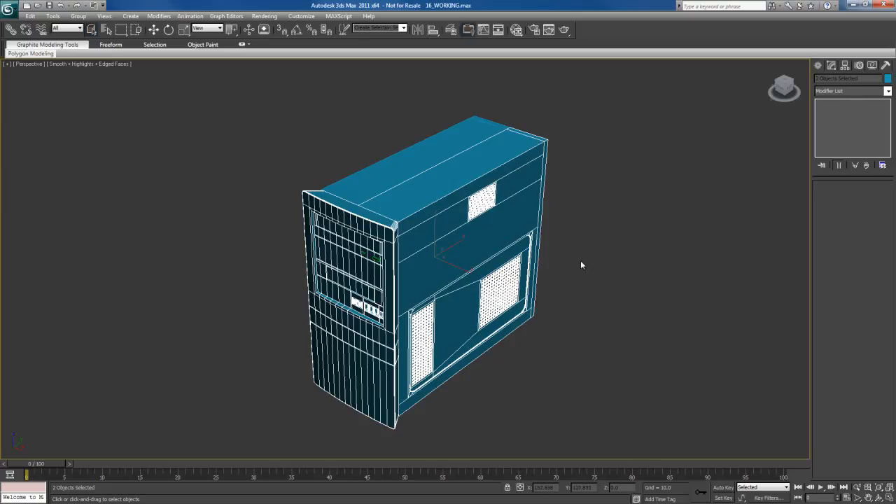
pyautogui.click(532, 207)
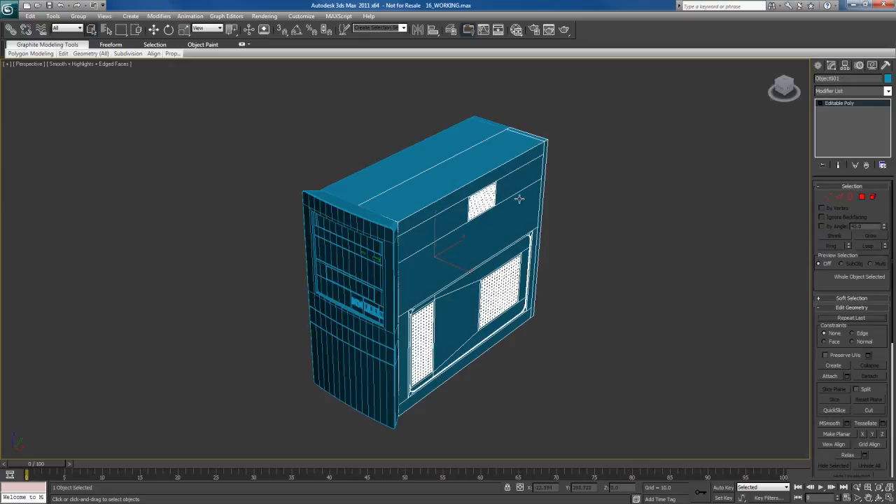
pyautogui.rightClick(514, 171)
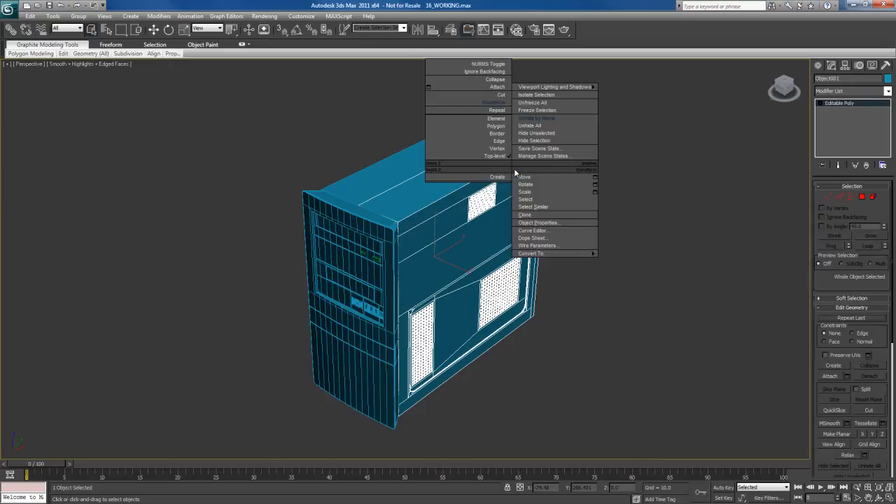
pyautogui.click(548, 223)
pyautogui.doubleClick(443, 144)
pyautogui.write('right side')
pyautogui.press('Return')
pyautogui.click(480, 386)
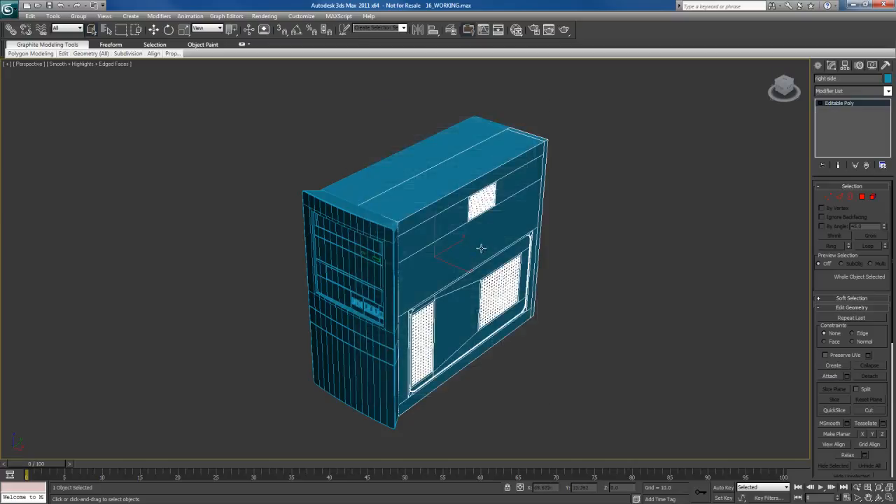
# Step: Hide the front bezel and the right side together, leaving the left side on display
pyautogui.click(344, 269)
pyautogui.keyDown('ctrl'); pyautogui.click(465, 258); pyautogui.keyUp('ctrl')
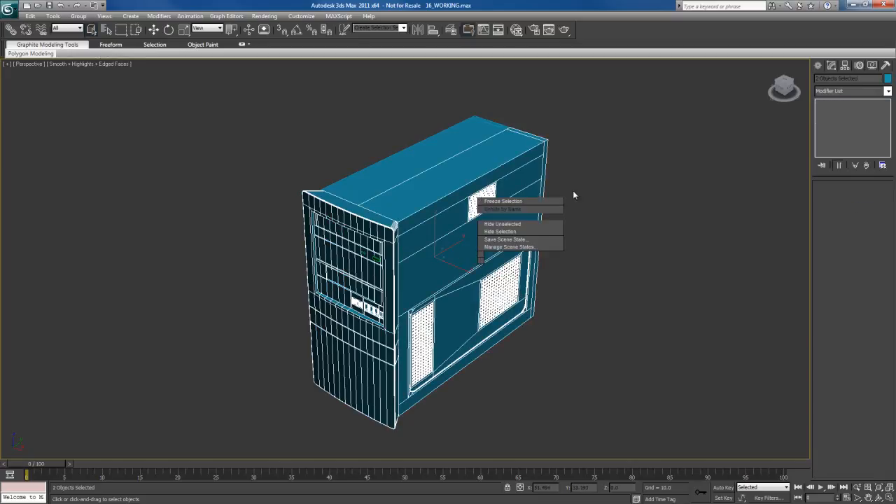
pyautogui.click(501, 254)
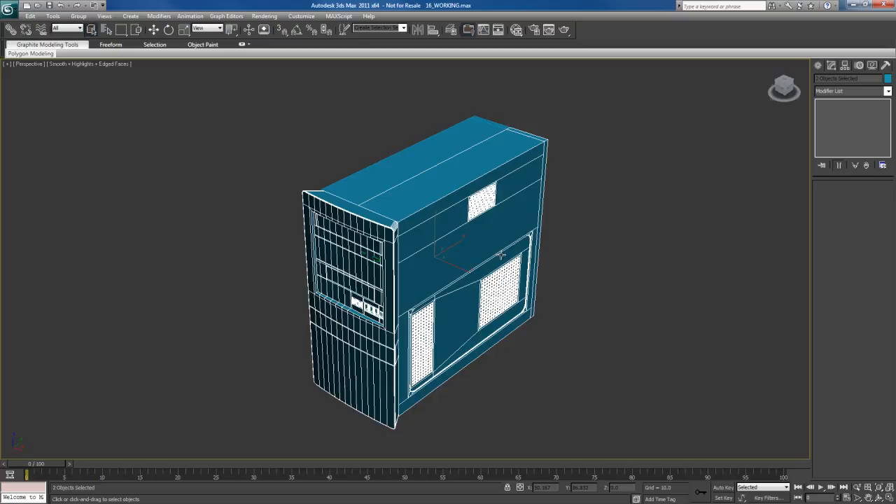
pyautogui.rightClick(472, 233)
pyautogui.click(496, 205)
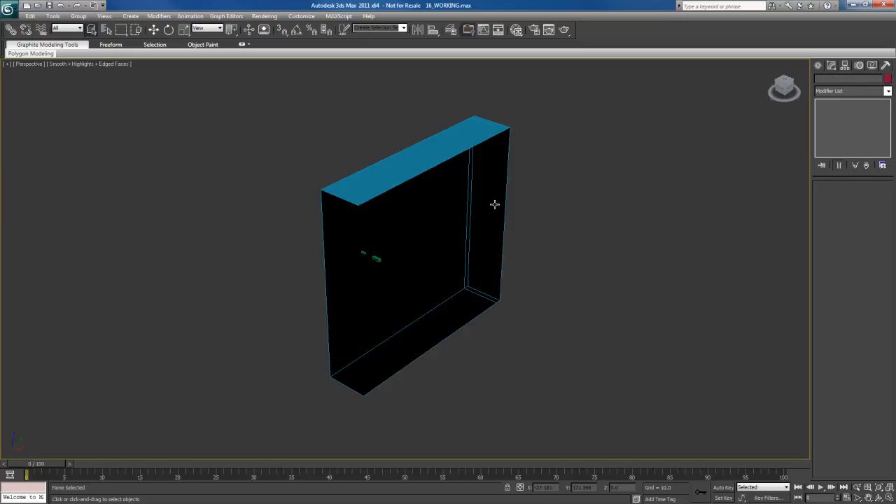
# Step: Select the left side and examine the vents and the recessed panel on its reference image in the Left view
pyautogui.moveTo(538, 240)
pyautogui.keyDown('alt'); pyautogui.mouseDown(button='middle')
pyautogui.moveTo(624, 239)
pyautogui.moveTo(520, 242)
pyautogui.mouseUp(button='middle'); pyautogui.keyUp('alt')
pyautogui.click(376, 220)
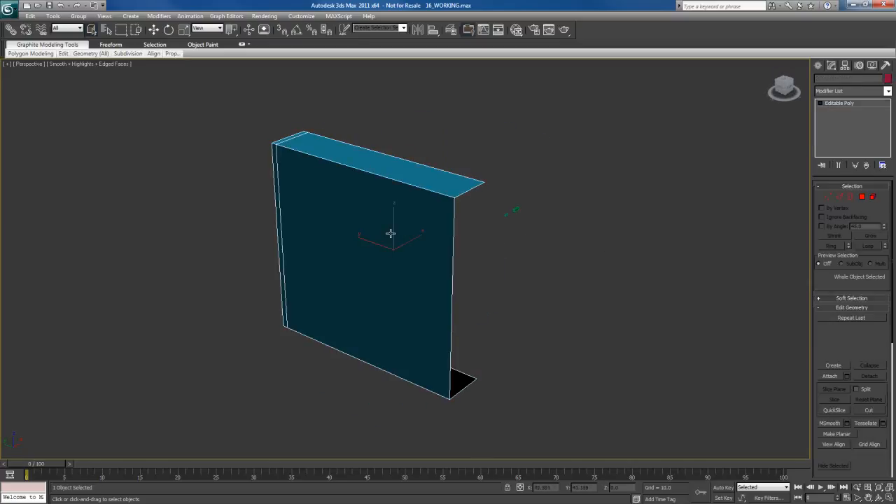
pyautogui.keyDown('alt'); pyautogui.moveTo(376, 220); pyautogui.dragTo(429, 259, button='middle'); pyautogui.keyUp('alt')
pyautogui.hotkey('alt', 'w')
pyautogui.rightClick(327, 319)
pyautogui.hotkey('alt', 'w')
pyautogui.moveTo(427, 228); pyautogui.dragTo(399, 204, button='middle')
pyautogui.moveTo(366, 316); pyautogui.dragTo(369, 292, button='middle')
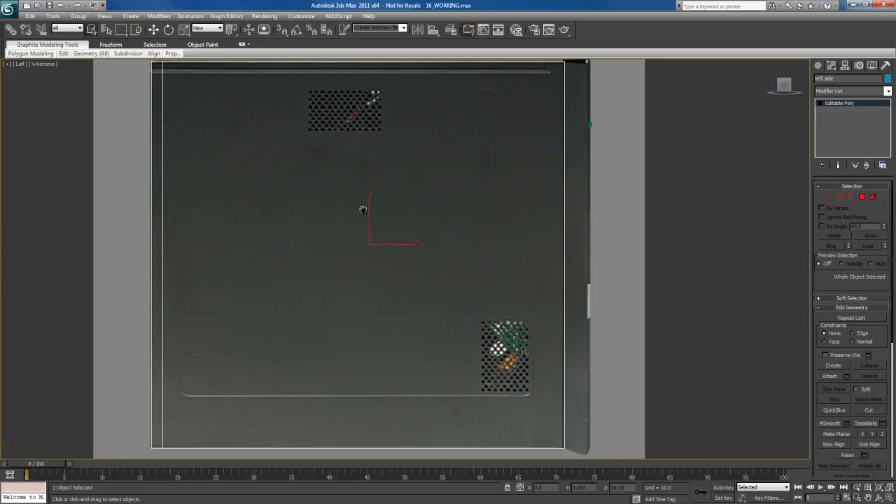
pyautogui.moveTo(364, 204); pyautogui.dragTo(367, 256, button='middle')
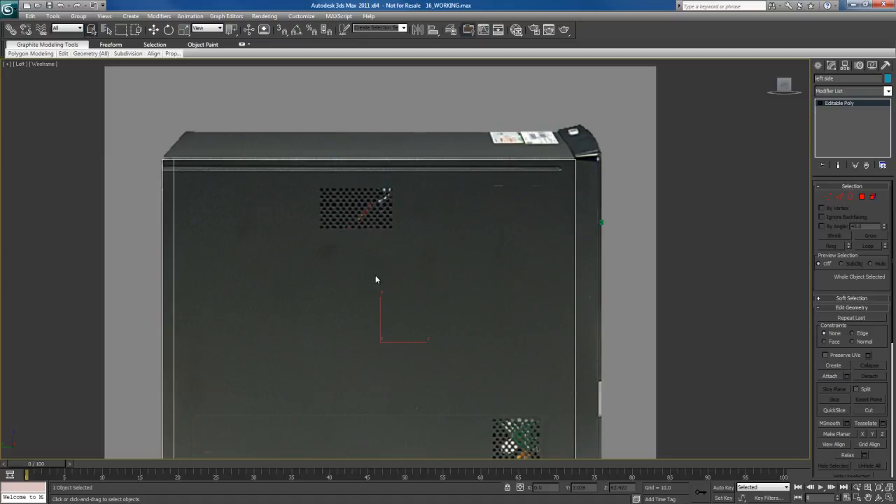
pyautogui.moveTo(366, 353); pyautogui.dragTo(372, 263, button='middle')
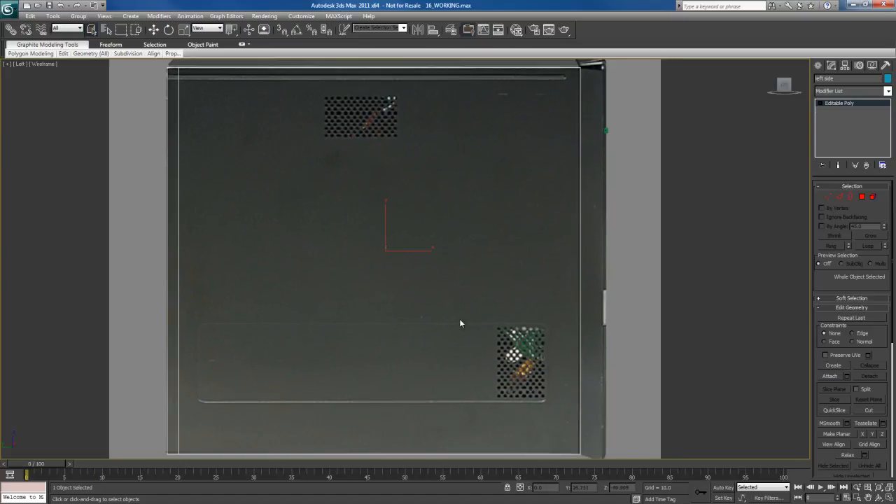
pyautogui.moveTo(359, 351); pyautogui.dragTo(397, 331, button='middle')
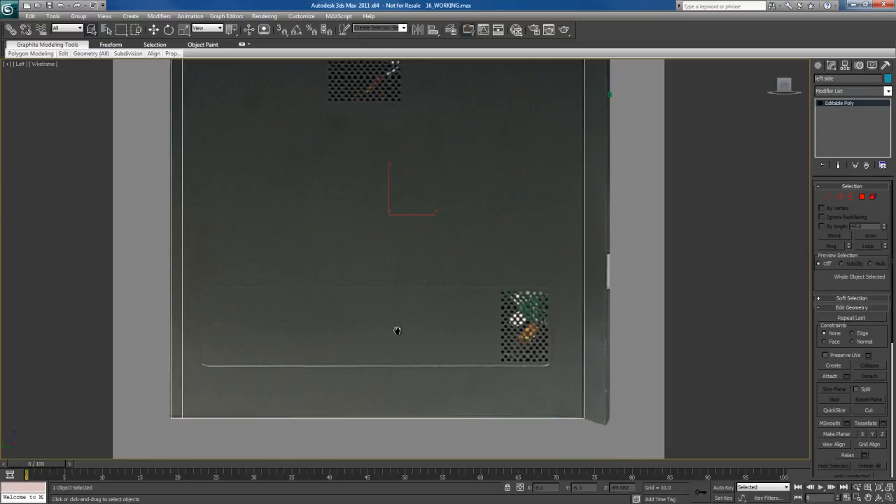
pyautogui.moveTo(415, 334); pyautogui.dragTo(409, 318, button='middle')
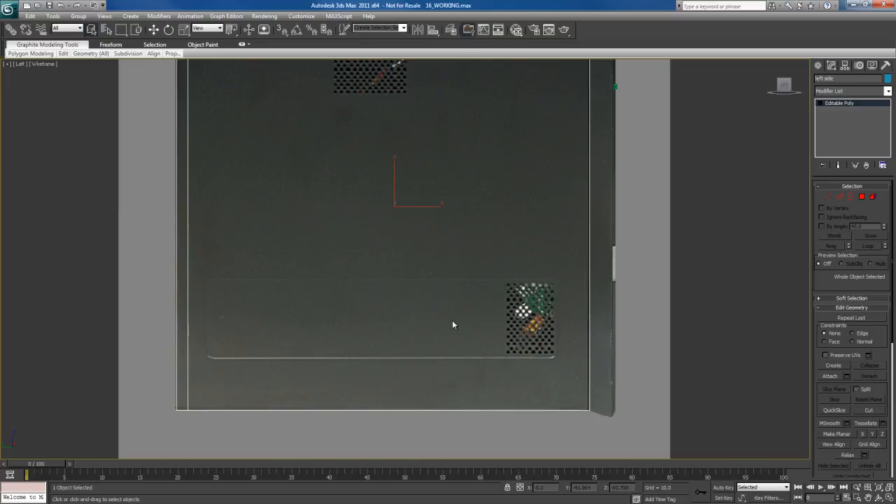
# Step: Look over the left side's reference image in the Left view, from the upper vent down to the recessed panel
pyautogui.moveTo(373, 219); pyautogui.dragTo(372, 333, button='middle')
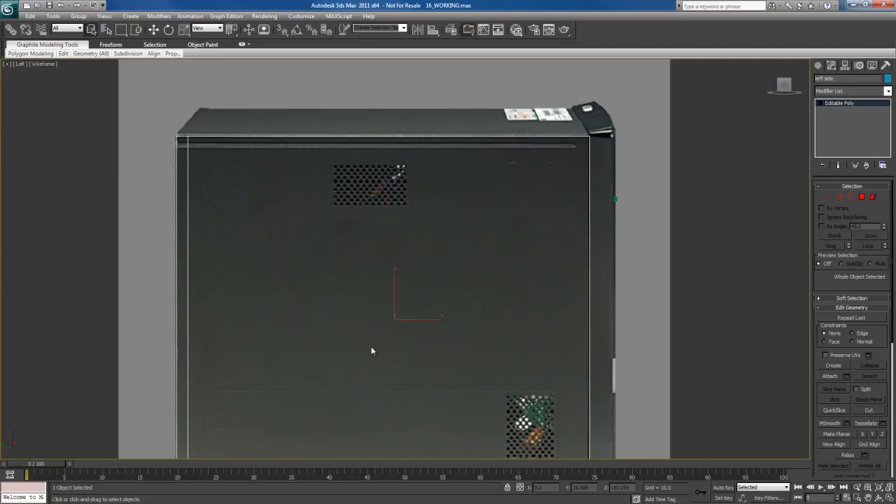
pyautogui.moveTo(371, 344); pyautogui.dragTo(369, 302, button='middle')
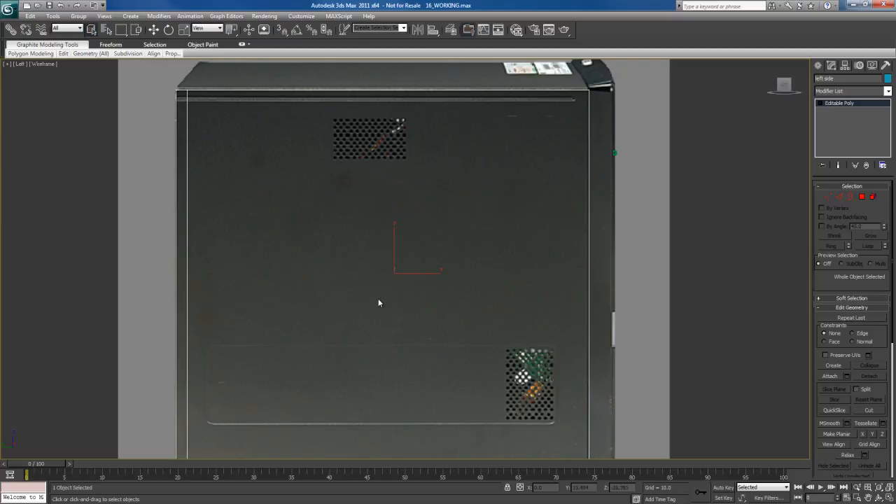
pyautogui.moveTo(383, 318); pyautogui.dragTo(386, 264, button='middle')
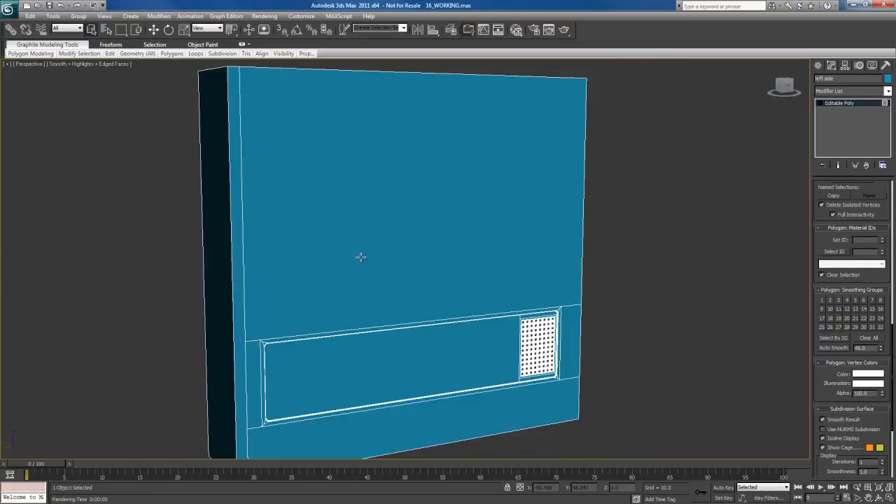
# Step: Unhide the right side by name so both halves of the case are on display
pyautogui.moveTo(400, 254); pyautogui.dragTo(437, 247, button='middle')
pyautogui.moveTo(430, 204); pyautogui.dragTo(441, 276, button='middle')
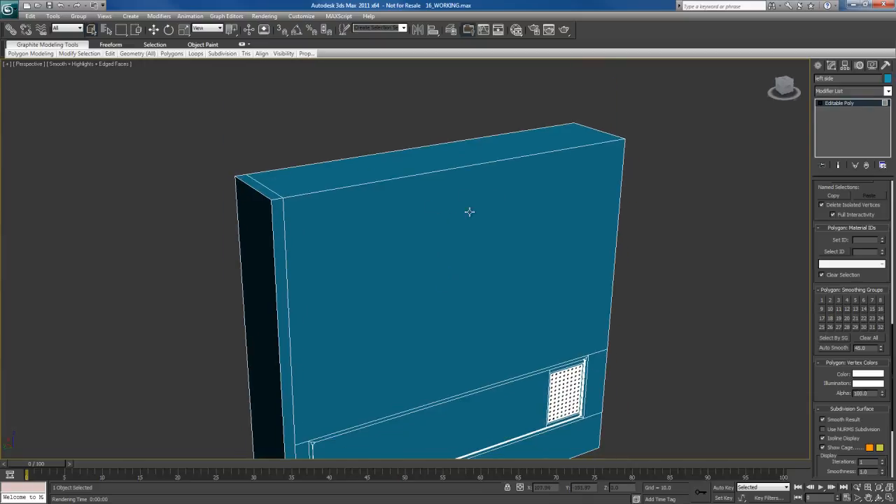
pyautogui.scroll(-5, 448, 301)
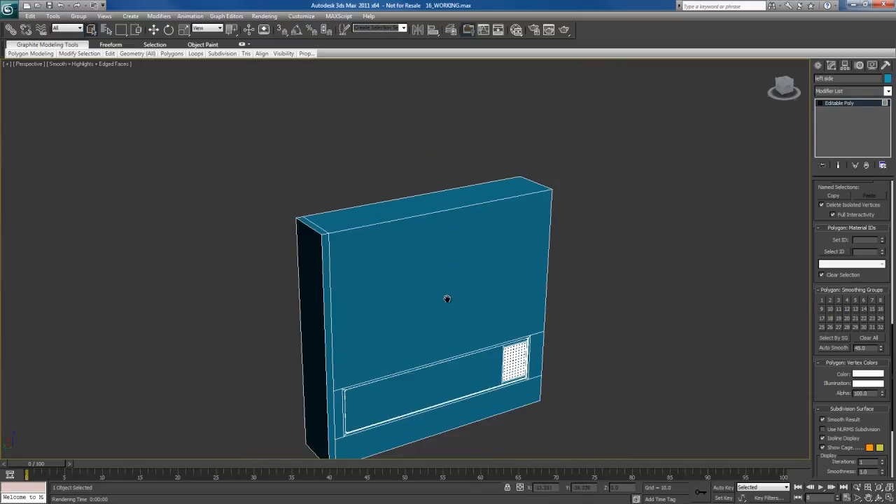
pyautogui.moveTo(454, 292); pyautogui.dragTo(428, 258, button='middle')
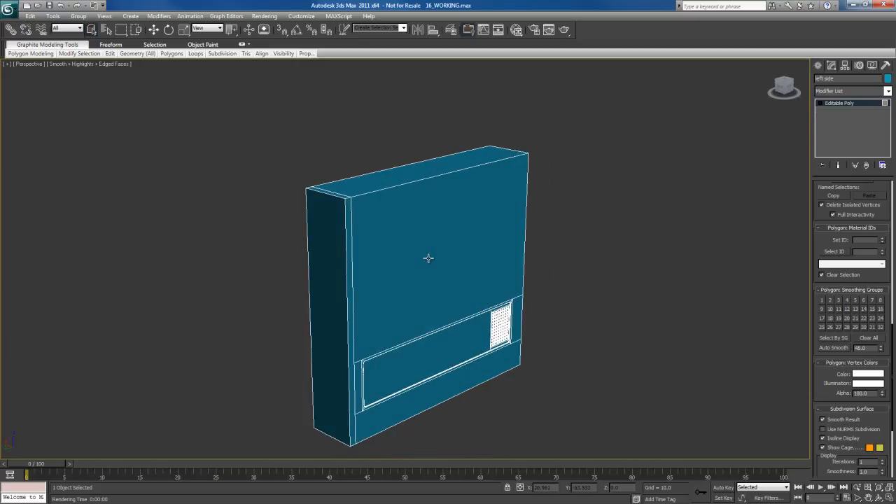
pyautogui.keyDown('alt'); pyautogui.moveTo(429, 258); pyautogui.dragTo(428, 257, button='middle'); pyautogui.keyUp('alt')
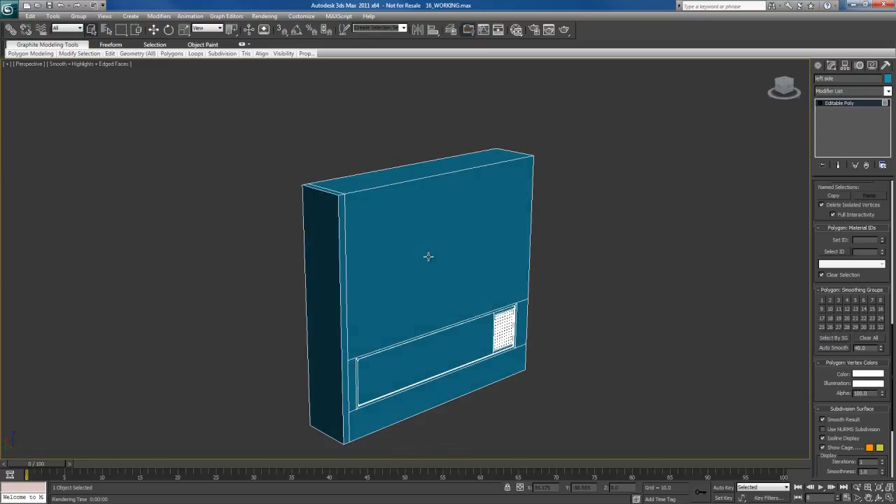
pyautogui.rightClick(469, 243)
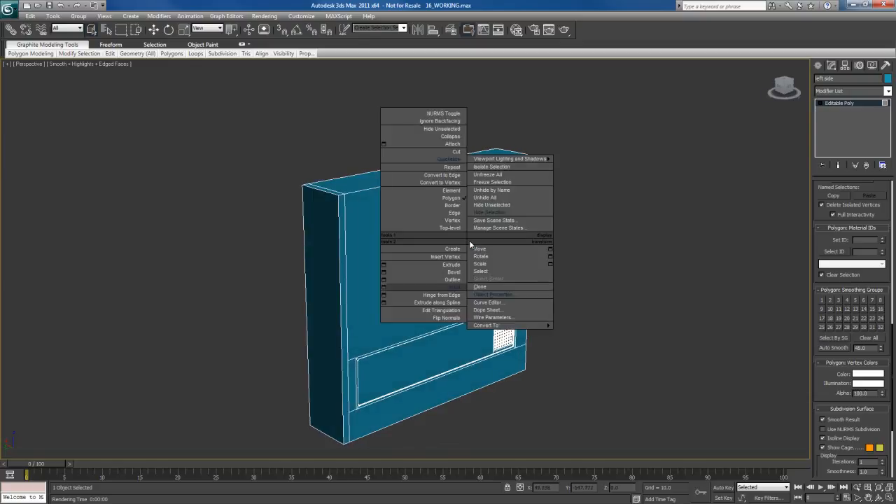
pyautogui.click(493, 190)
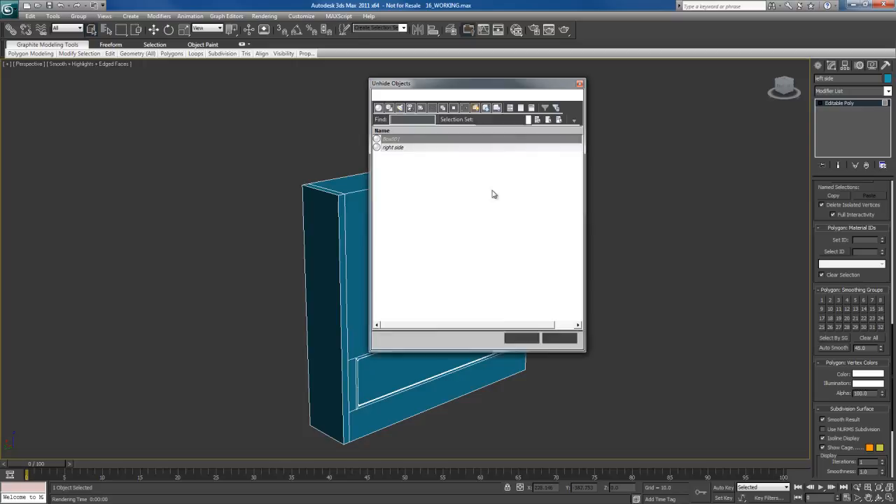
pyautogui.click(394, 148)
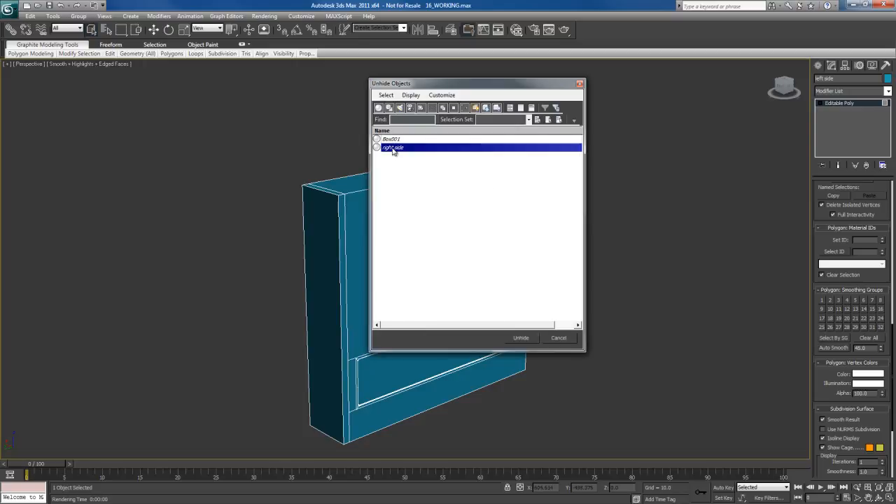
pyautogui.doubleClick(401, 150)
# Step: Select the right side and examine its upper vent grille against the still plain upper area of the left side
pyautogui.keyDown('alt'); pyautogui.moveTo(364, 256); pyautogui.dragTo(526, 269, button='middle'); pyautogui.keyUp('alt')
pyautogui.scroll(3, 392, 266)
pyautogui.keyDown('alt'); pyautogui.moveTo(391, 265); pyautogui.dragTo(467, 273, button='middle'); pyautogui.keyUp('alt')
pyautogui.press('4')
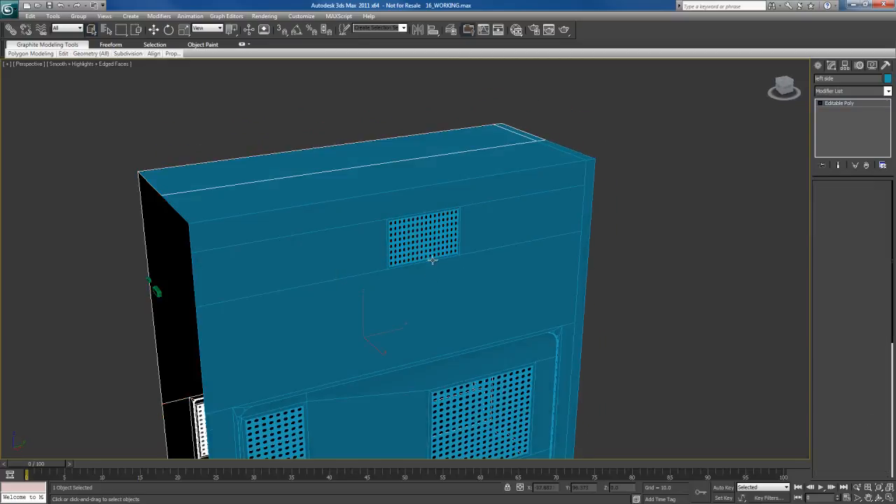
pyautogui.click(450, 284)
pyautogui.scroll(3, 451, 284)
pyautogui.keyDown('alt'); pyautogui.moveTo(426, 208); pyautogui.dragTo(439, 278, button='middle'); pyautogui.keyUp('alt')
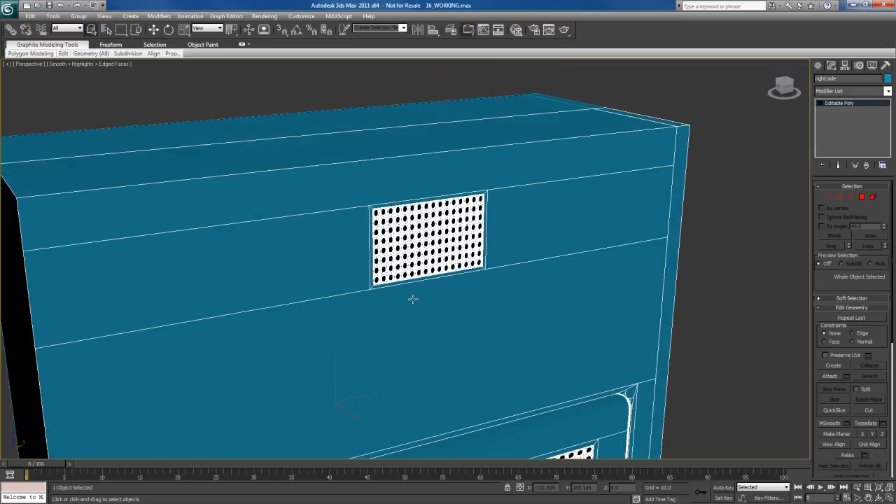
pyautogui.scroll(-2, 547, 265)
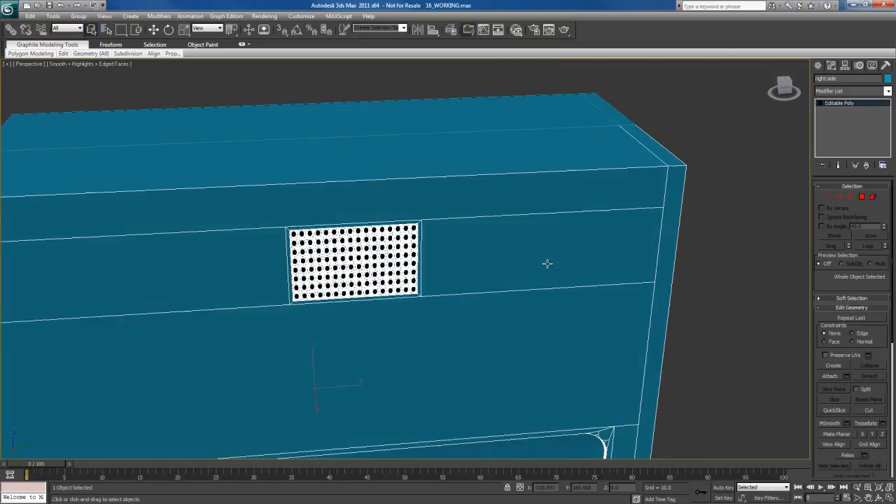
pyautogui.keyDown('alt'); pyautogui.moveTo(467, 250); pyautogui.dragTo(377, 249, button='middle'); pyautogui.keyUp('alt')
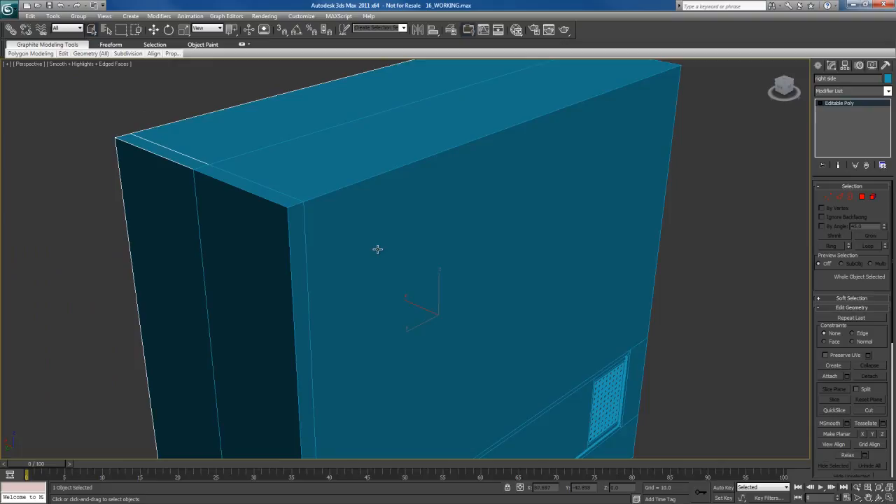
pyautogui.keyDown('alt'); pyautogui.moveTo(536, 202); pyautogui.dragTo(376, 312, button='middle'); pyautogui.keyUp('alt')
pyautogui.scroll(-3, 376, 311)
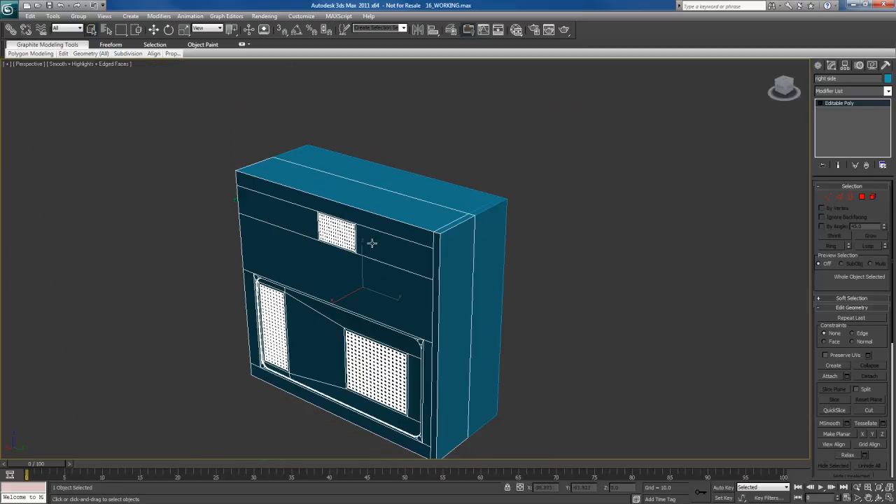
# Step: Select the left side and isolate it, moving the isolation notice clear of the model
pyautogui.click(492, 250)
pyautogui.keyDown('alt'); pyautogui.moveTo(492, 250); pyautogui.dragTo(403, 253, button='middle'); pyautogui.keyUp('alt')
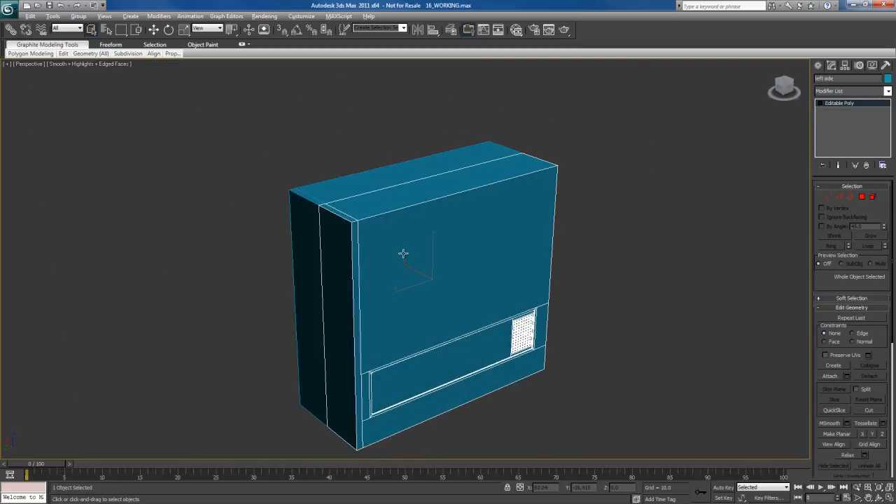
pyautogui.hotkey('alt', 'q')
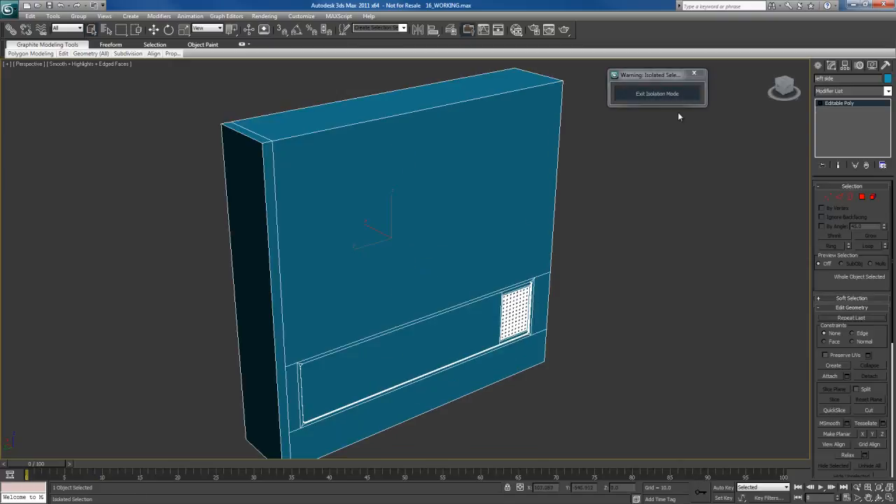
pyautogui.moveTo(434, 216); pyautogui.dragTo(404, 243, button='middle')
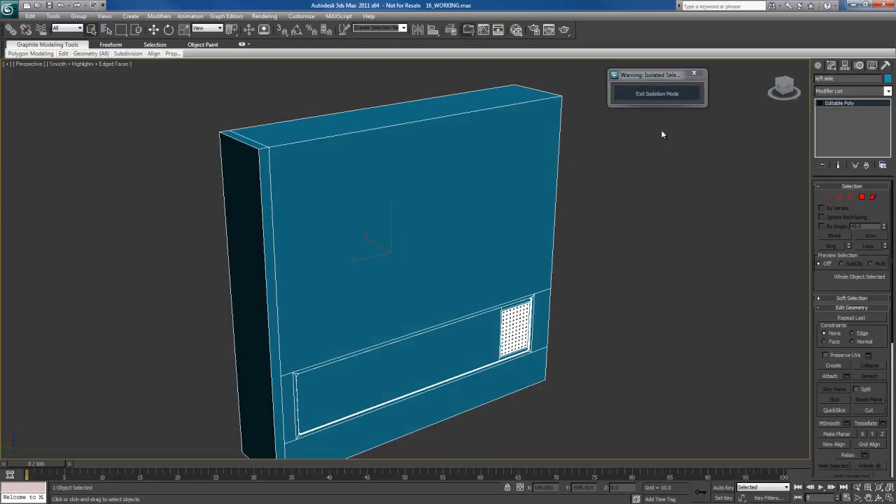
pyautogui.moveTo(657, 80); pyautogui.dragTo(671, 81)
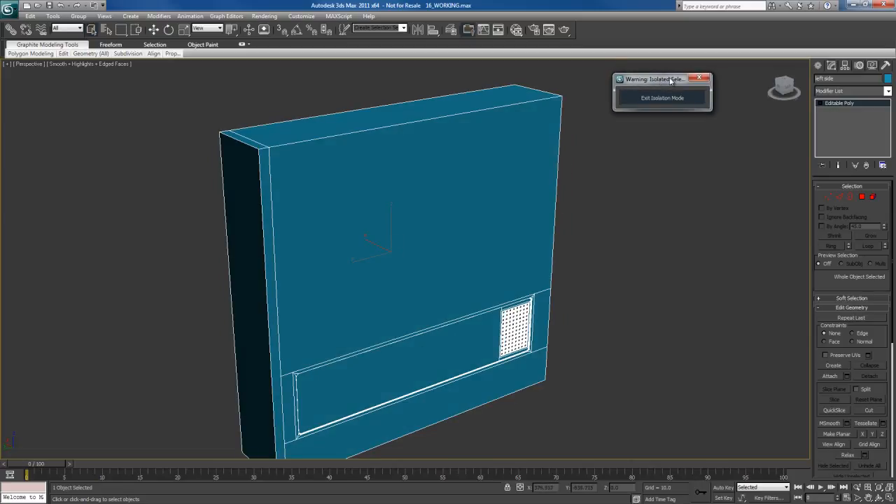
# Step: In the maximized Left view, QuickSlice the left side's large upper polygon horizontally just below the reference vent
pyautogui.hotkey('alt', 'w')
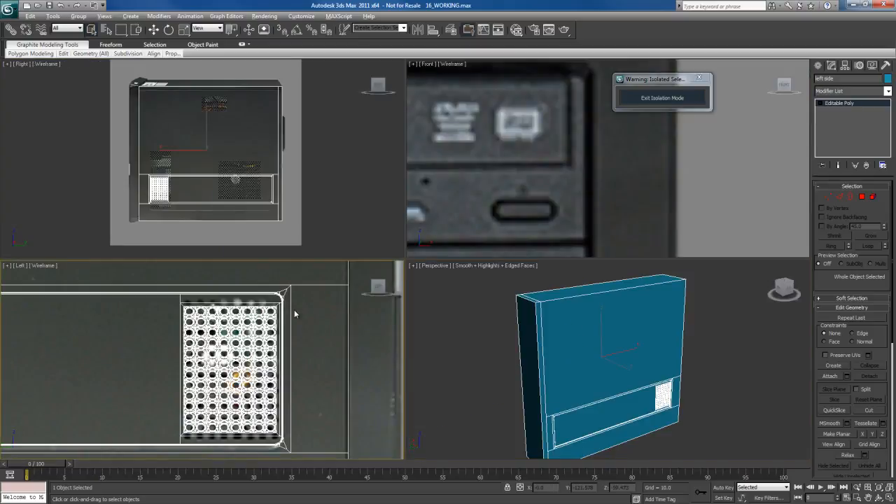
pyautogui.hotkey('alt', 'w')
pyautogui.scroll(-8, 339, 217)
pyautogui.scroll(10, 340, 221)
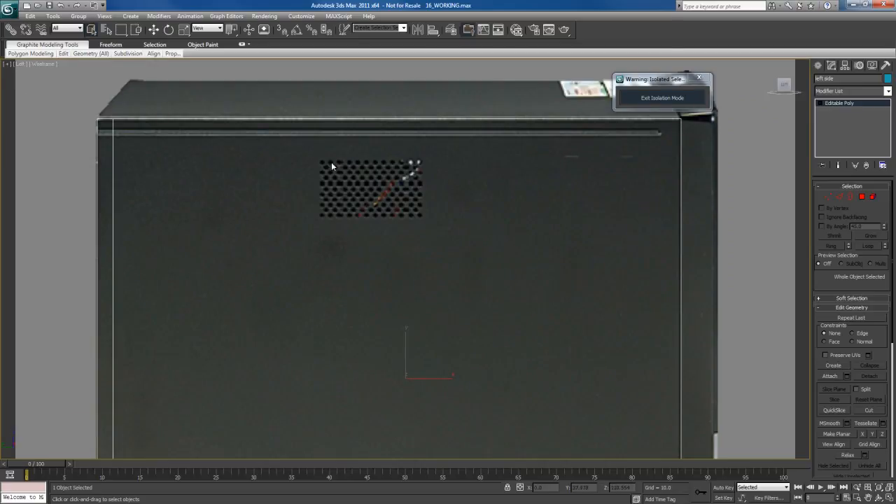
pyautogui.moveTo(421, 264); pyautogui.dragTo(421, 261, button='middle')
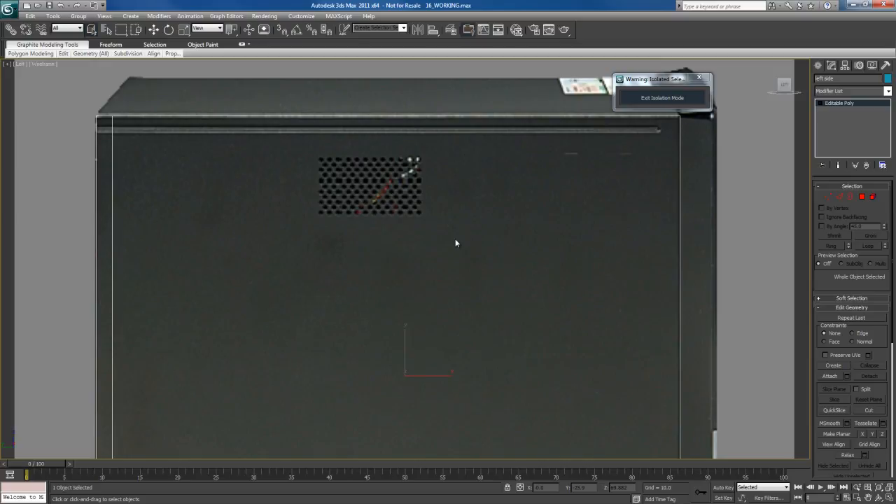
pyautogui.press('4')
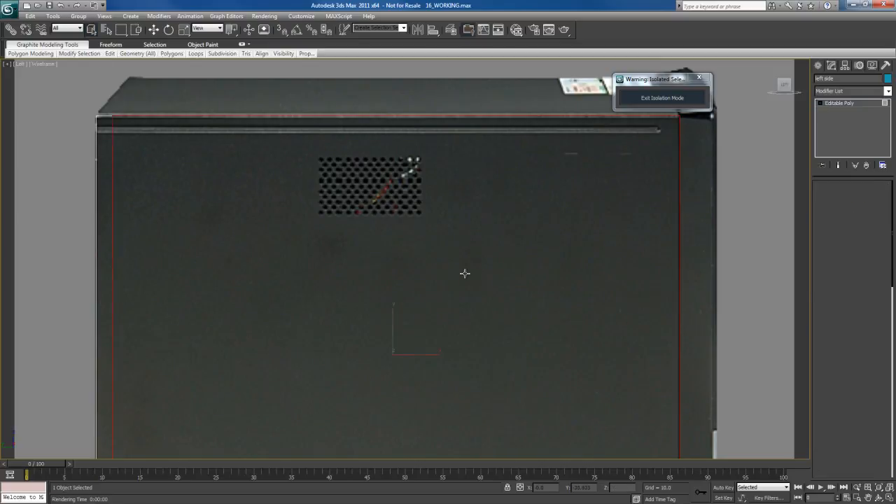
pyautogui.scroll(-5, 413, 252)
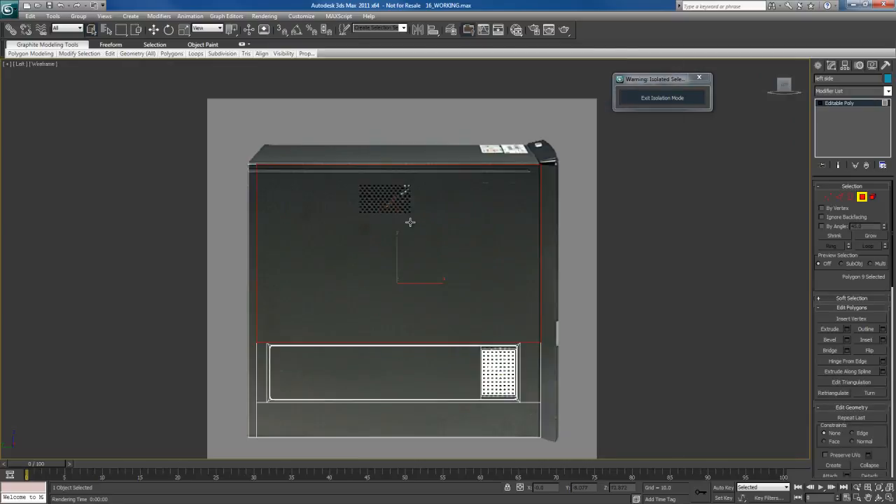
pyautogui.press('F2')
pyautogui.press('F2')
pyautogui.scroll(5, 427, 269)
pyautogui.rightClick(437, 257)
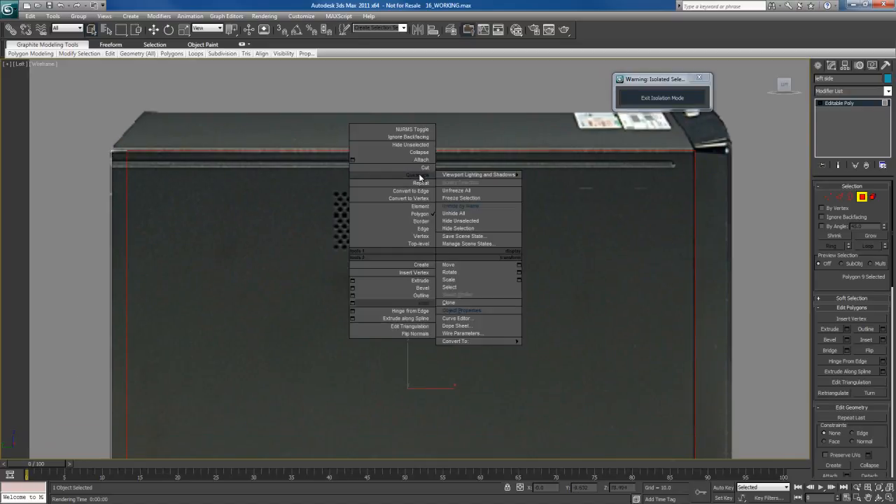
pyautogui.click(420, 175)
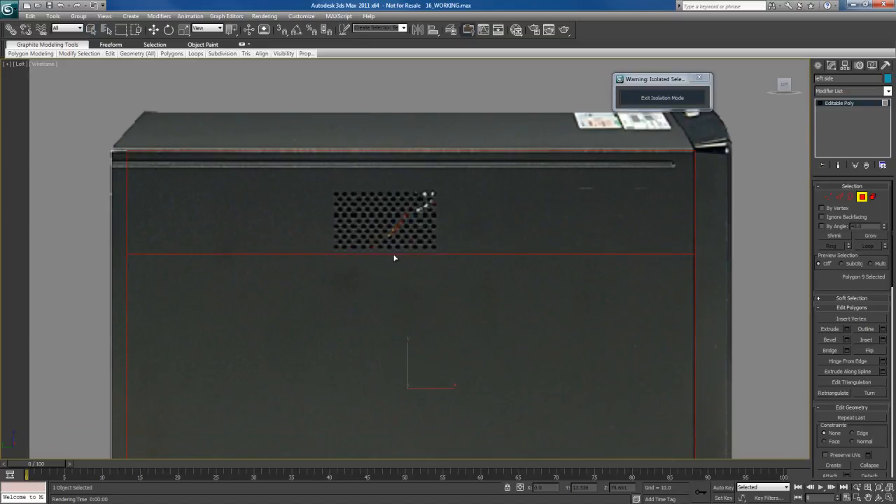
pyautogui.click(394, 258)
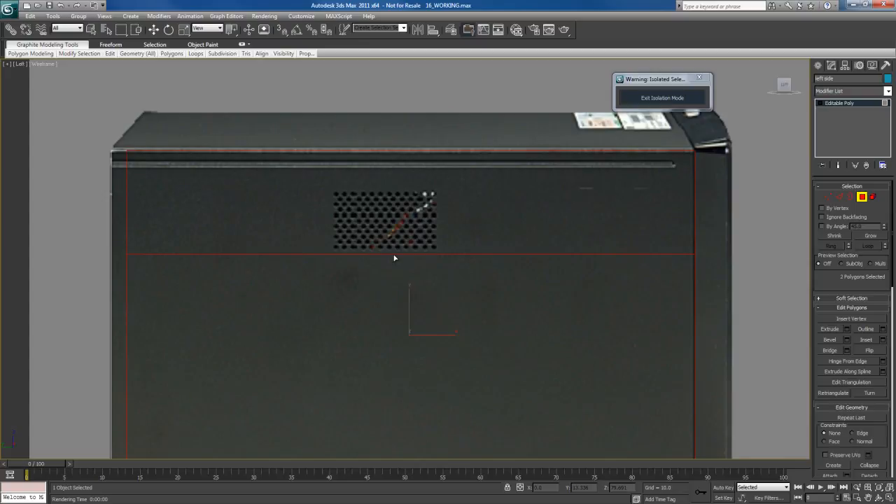
# Step: Add a second horizontal QuickSlice just above the reference vent on the left side
pyautogui.moveTo(388, 190); pyautogui.dragTo(388, 183, button='middle')
pyautogui.click(388, 183)
pyautogui.click(388, 183)
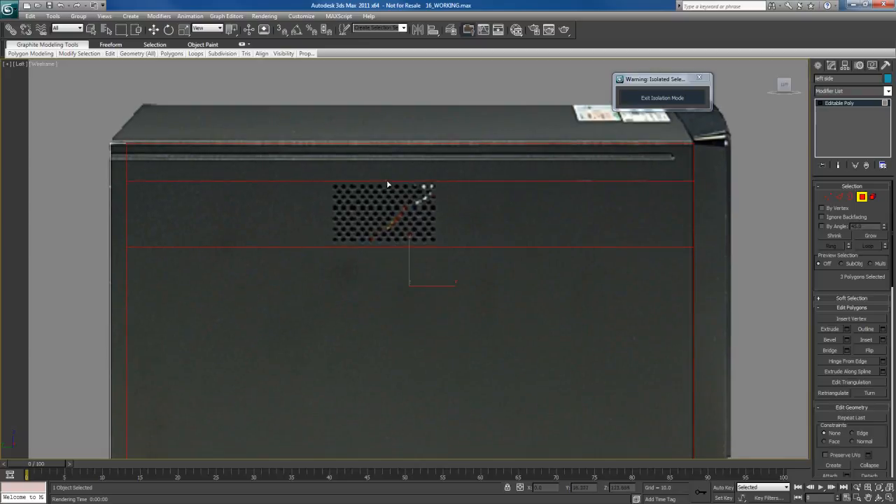
# Step: QuickSlice the band polygon vertically at both ends of the reference vent and leave the vent rectangle selected
pyautogui.click(442, 213)
pyautogui.rightClick(449, 236)
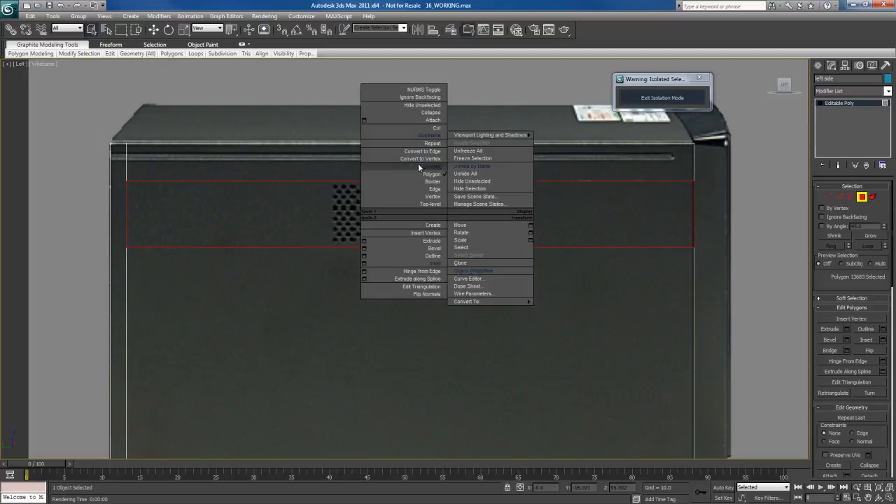
pyautogui.click(414, 139)
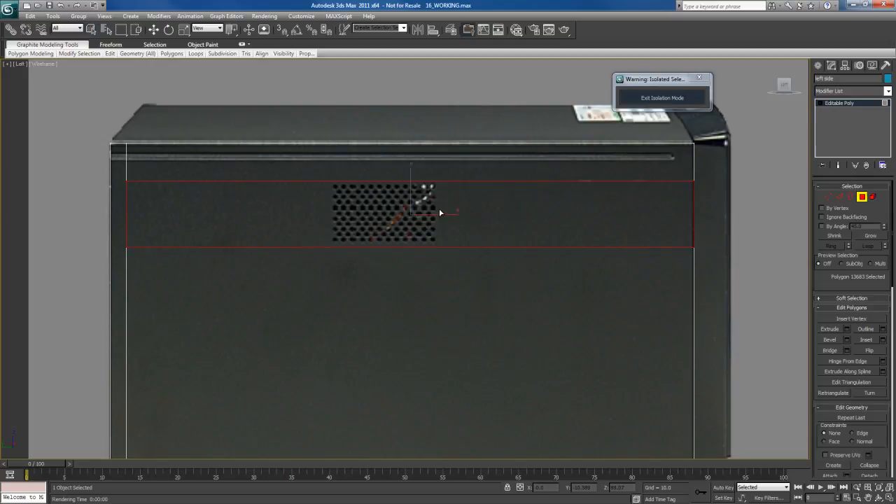
pyautogui.keyDown('ctrl'); pyautogui.click(383, 227); pyautogui.keyUp('ctrl')
pyautogui.click(329, 215)
pyautogui.moveTo(464, 241); pyautogui.dragTo(465, 266, button='middle')
pyautogui.rightClick(449, 257)
pyautogui.click(397, 241)
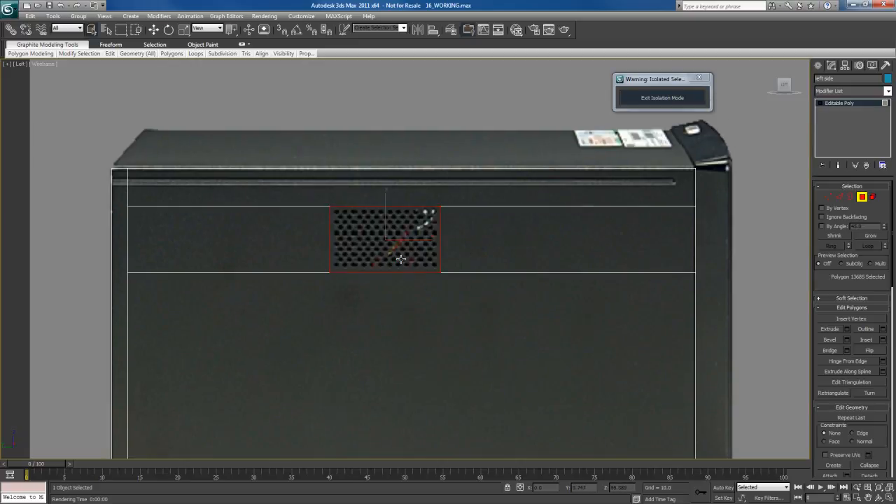
# Step: Return to the maximized Perspective view and exit isolation mode to bring the right side back
pyautogui.moveTo(399, 262); pyautogui.dragTo(411, 264, button='middle')
pyautogui.hotkey('alt', 'w')
pyautogui.rightClick(585, 355)
pyautogui.hotkey('alt', 'w')
pyautogui.keyDown('alt'); pyautogui.moveTo(461, 263); pyautogui.dragTo(480, 293, button='middle'); pyautogui.keyUp('alt')
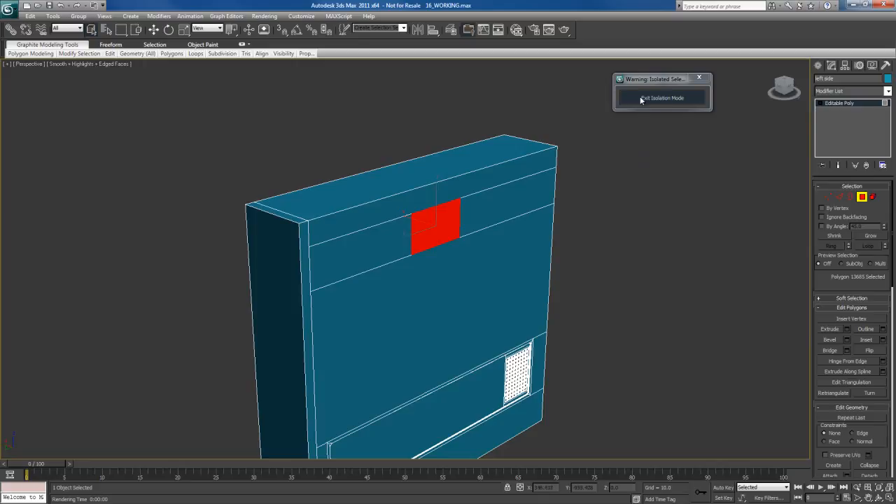
pyautogui.click(670, 99)
# Step: Select the right side and, in its Right view at polygon level, select all polygons of the upper vent grille
pyautogui.moveTo(469, 260)
pyautogui.keyDown('alt'); pyautogui.mouseDown(button='middle')
pyautogui.moveTo(532, 257)
pyautogui.moveTo(475, 270)
pyautogui.moveTo(479, 284)
pyautogui.moveTo(476, 272)
pyautogui.moveTo(525, 269)
pyautogui.moveTo(462, 270)
pyautogui.mouseUp(button='middle'); pyautogui.keyUp('alt')
pyautogui.press('4')
pyautogui.click(492, 280)
pyautogui.scroll(5, 478, 284)
pyautogui.press('4')
pyautogui.scroll(1, 490, 279)
pyautogui.hotkey('alt', 'w')
pyautogui.rightClick(263, 203)
pyautogui.hotkey('alt', 'w')
pyautogui.moveTo(477, 154); pyautogui.dragTo(474, 275, button='middle')
pyautogui.scroll(6, 429, 280)
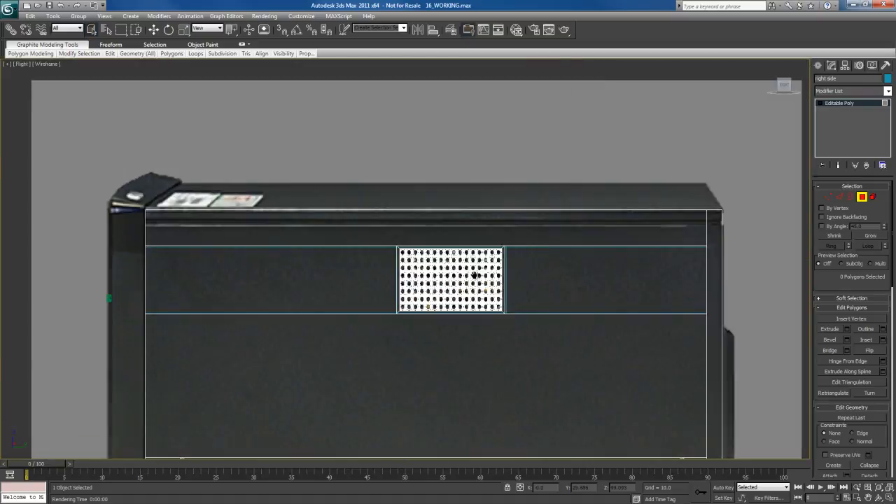
pyautogui.moveTo(320, 166); pyautogui.dragTo(531, 298)
# Step: Inspect the selected vent grille polygons up close in the maximized Perspective view
pyautogui.hotkey('alt', 'w')
pyautogui.rightClick(592, 355)
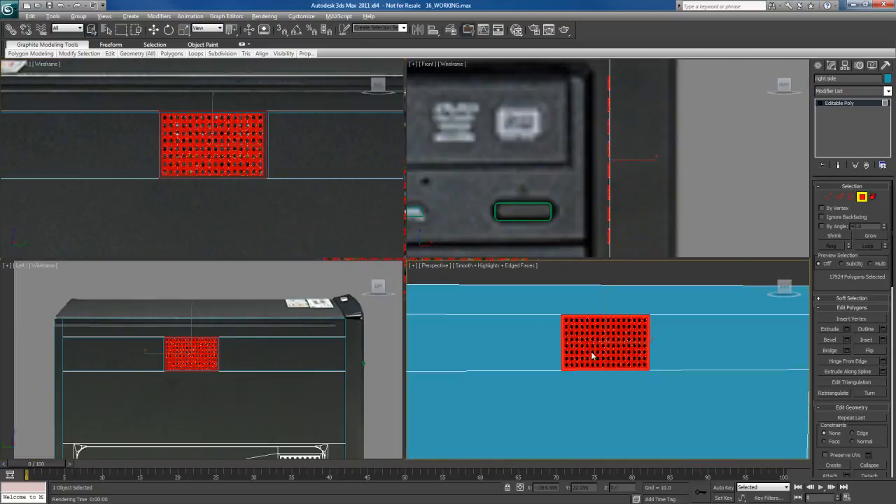
pyautogui.hotkey('alt', 'w')
pyautogui.keyDown('alt'); pyautogui.moveTo(437, 271); pyautogui.dragTo(452, 278, button='middle'); pyautogui.keyUp('alt')
pyautogui.scroll(5, 443, 278)
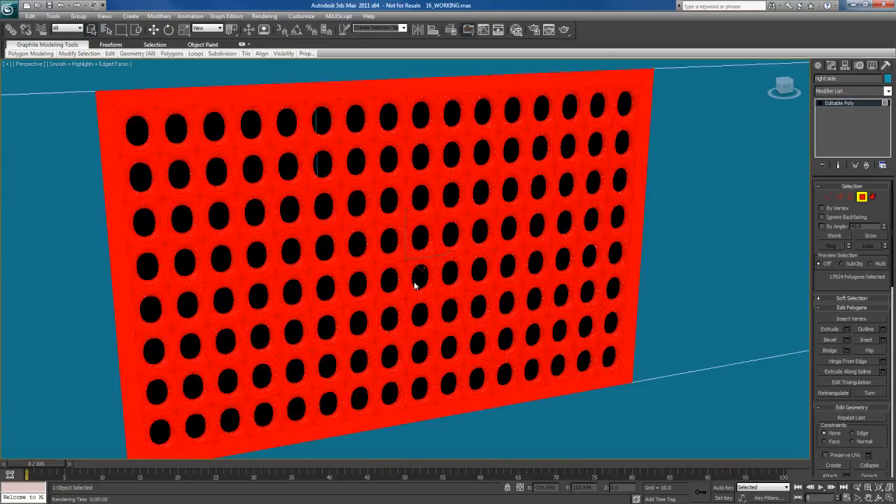
# Step: Detach the selected upper vent grille polygons from the right side as a clone, keeping the default object name
pyautogui.scroll(-6, 443, 278)
pyautogui.keyDown('alt'); pyautogui.moveTo(426, 281); pyautogui.dragTo(389, 297, button='middle'); pyautogui.keyUp('alt')
pyautogui.scroll(-4, 414, 293)
pyautogui.keyDown('alt'); pyautogui.moveTo(456, 305); pyautogui.dragTo(413, 290, button='middle'); pyautogui.keyUp('alt')
pyautogui.moveTo(138, 54)
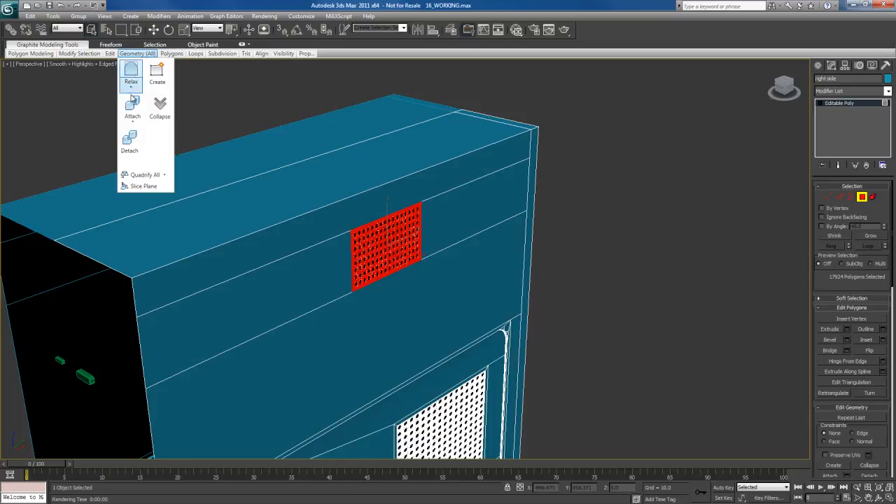
pyautogui.click(130, 141)
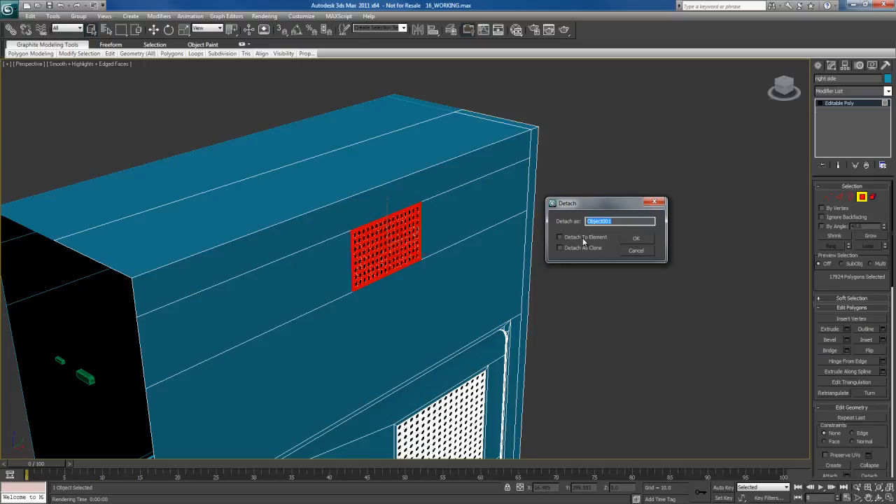
pyautogui.click(572, 248)
pyautogui.click(637, 240)
# Step: Select the detached grille copy and move it about 146.5 units in negative X, out past the left side
pyautogui.click(513, 252)
pyautogui.keyDown('alt'); pyautogui.moveTo(512, 250); pyautogui.dragTo(456, 251, button='middle'); pyautogui.keyUp('alt')
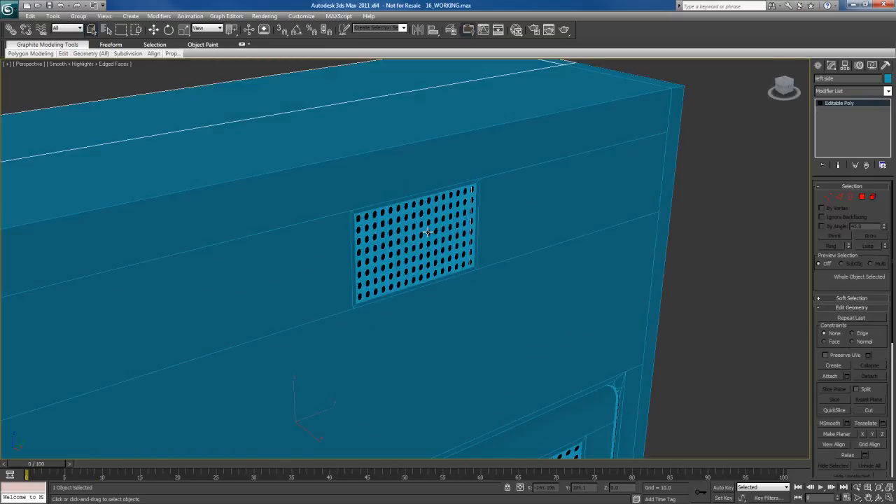
pyautogui.keyDown('alt'); pyautogui.moveTo(416, 227); pyautogui.dragTo(468, 234, button='middle'); pyautogui.keyUp('alt')
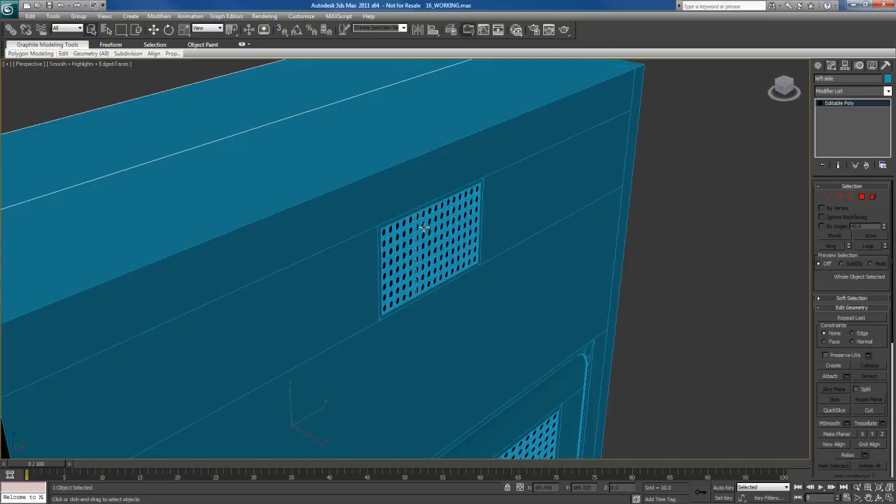
pyautogui.click(427, 230)
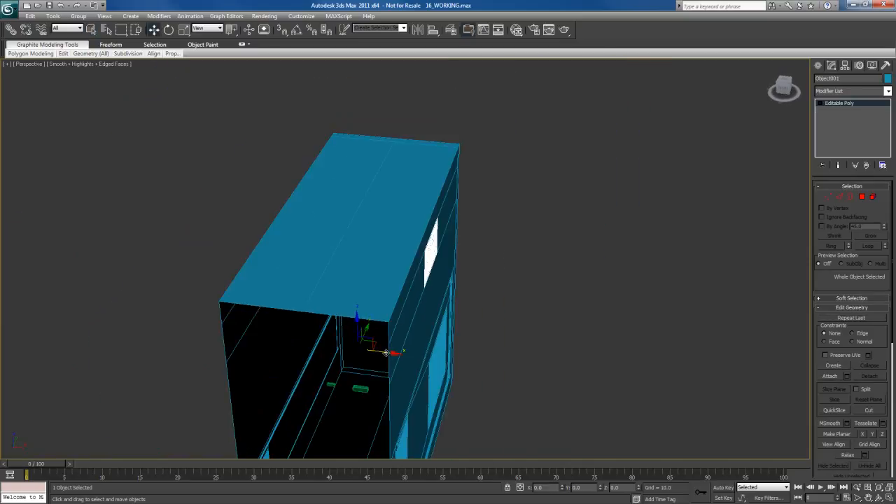
pyautogui.moveTo(386, 352); pyautogui.dragTo(198, 309)
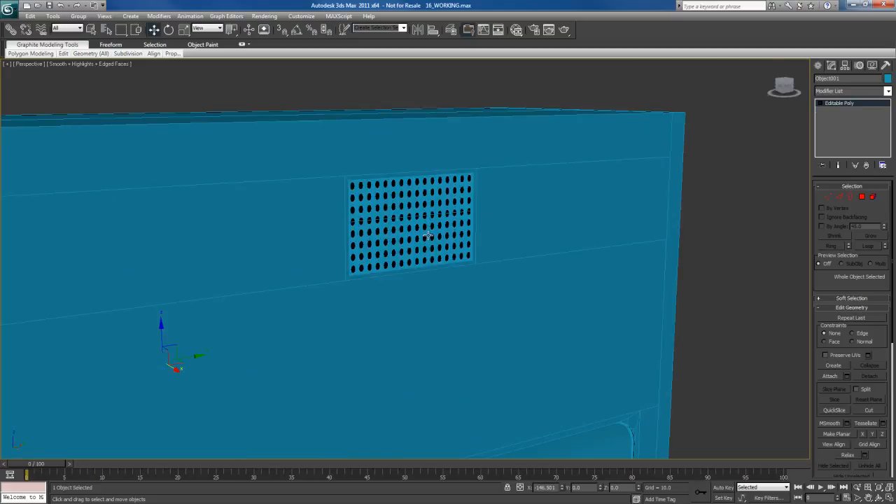
# Step: Rotate the grille copy half a turn about Z and move it to about X -9.86, just outside the left side
pyautogui.press('q')
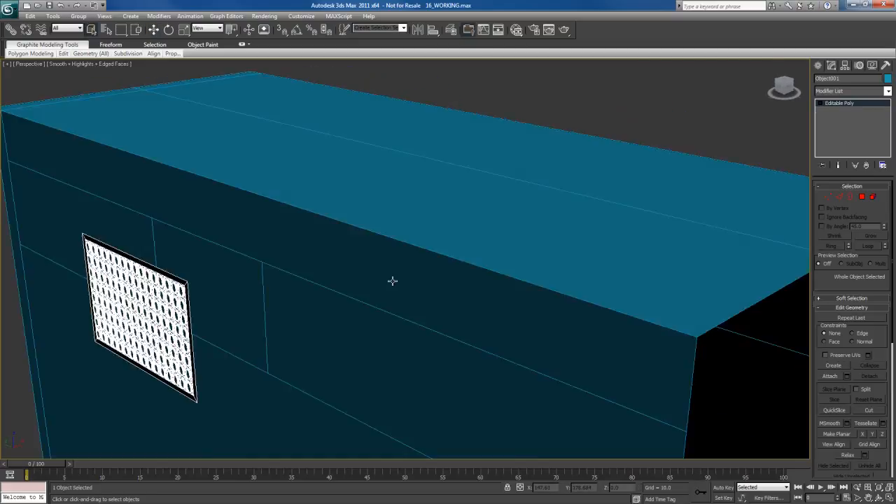
pyautogui.keyDown('alt'); pyautogui.moveTo(393, 280); pyautogui.dragTo(460, 290, button='middle'); pyautogui.keyUp('alt')
pyautogui.press('e')
pyautogui.scroll(-3, 463, 300)
pyautogui.scroll(-2, 464, 300)
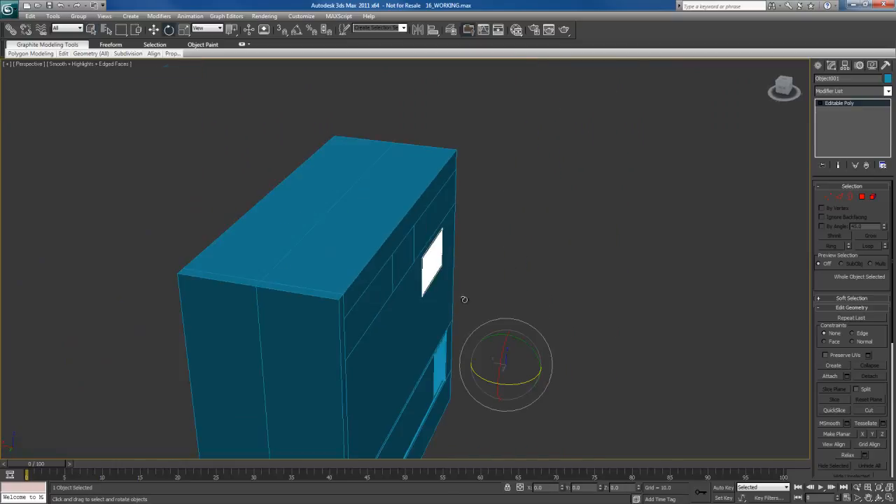
pyautogui.keyDown('alt'); pyautogui.moveTo(493, 342); pyautogui.dragTo(487, 338, button='middle'); pyautogui.keyUp('alt')
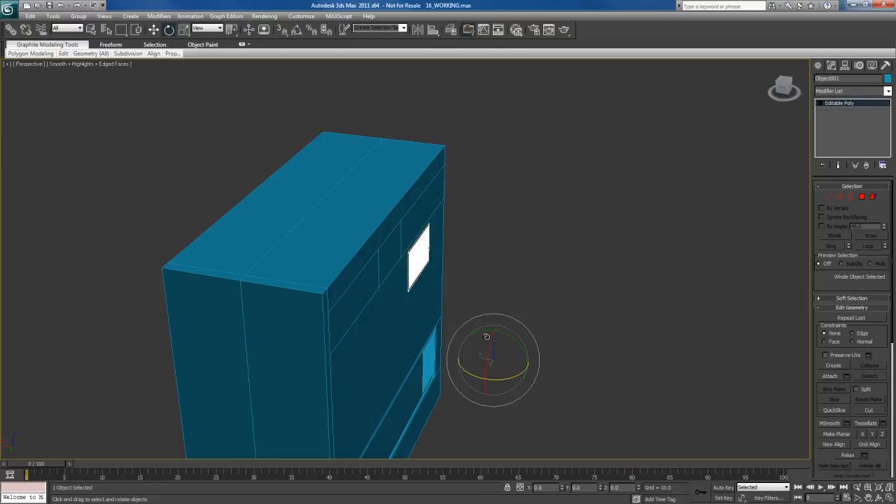
pyautogui.moveTo(516, 376); pyautogui.dragTo(418, 365)
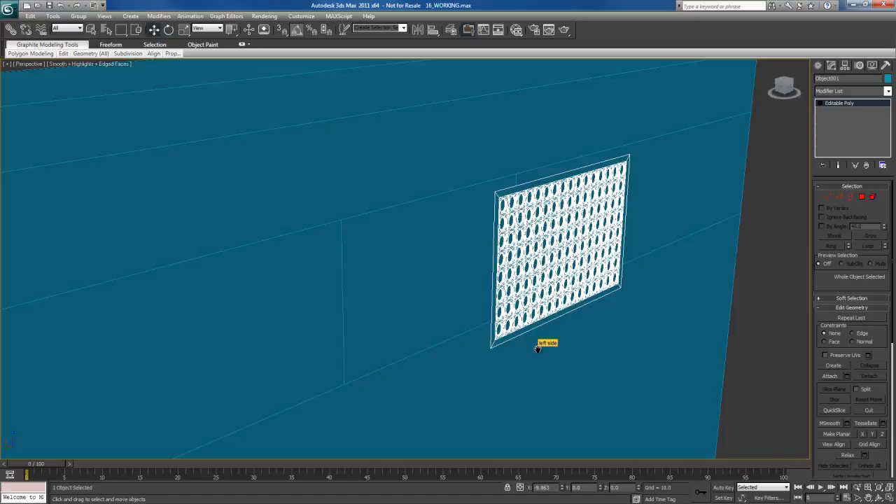
# Step: Snap the grille copy's pivot to the upper corner of its frame nearest the sliced vent rectangle
pyautogui.moveTo(522, 304)
pyautogui.keyDown('alt'); pyautogui.mouseDown(button='middle')
pyautogui.moveTo(568, 252)
pyautogui.moveTo(527, 301)
pyautogui.mouseUp(button='middle'); pyautogui.keyUp('alt')
pyautogui.scroll(3, 526, 300)
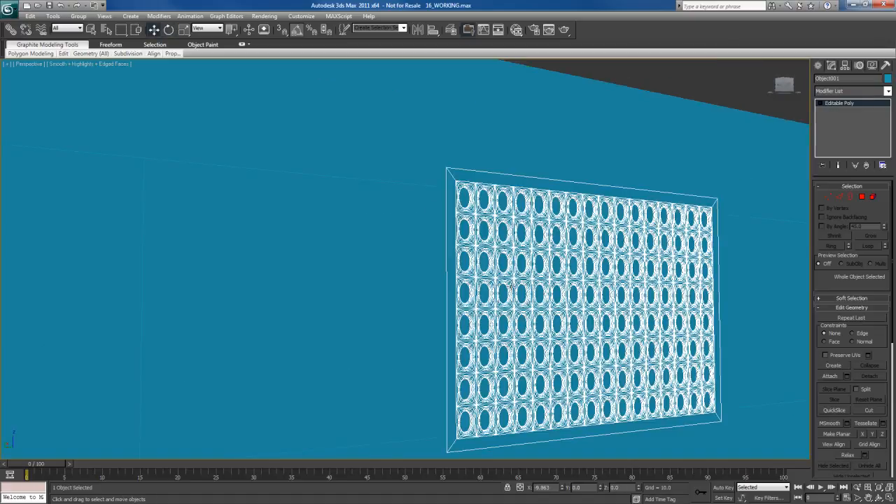
pyautogui.moveTo(489, 263); pyautogui.dragTo(479, 288, button='middle')
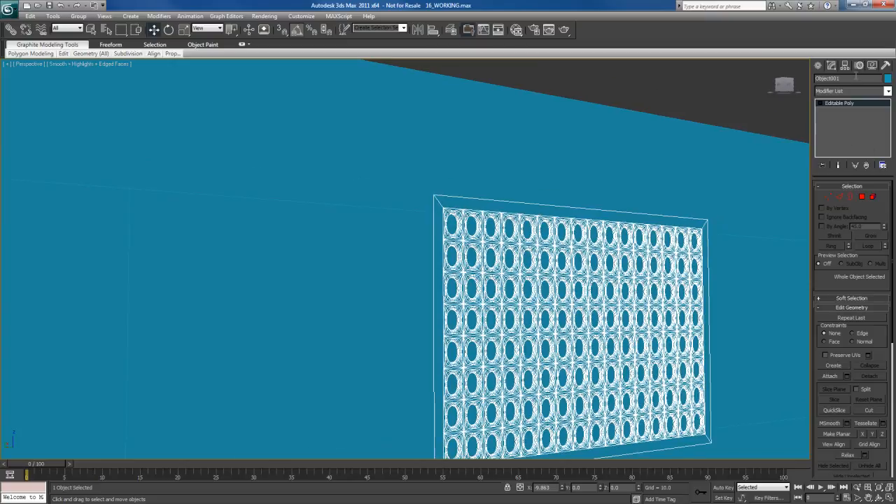
pyautogui.click(845, 66)
pyautogui.click(843, 124)
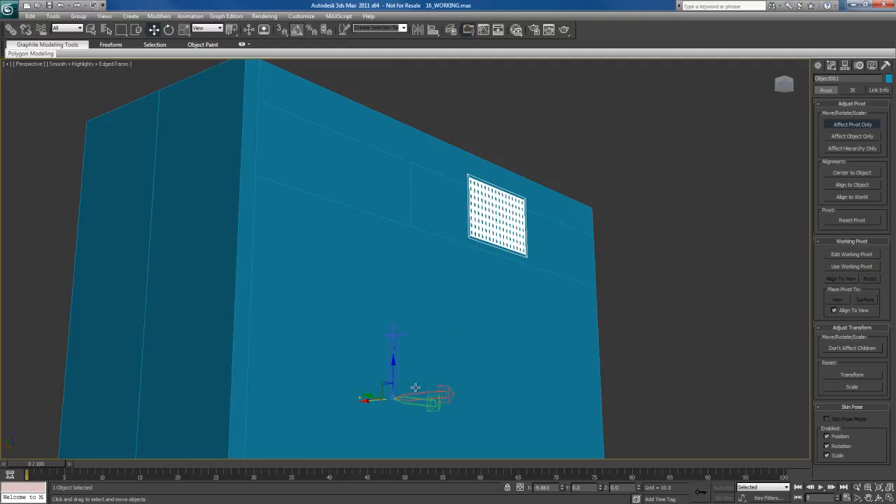
pyautogui.press('s')
pyautogui.moveTo(393, 399); pyautogui.dragTo(466, 172)
pyautogui.press('s')
pyautogui.moveTo(503, 265); pyautogui.dragTo(517, 322, button='middle')
pyautogui.scroll(4, 495, 336)
pyautogui.press('1')
pyautogui.press('1')
pyautogui.press('q')
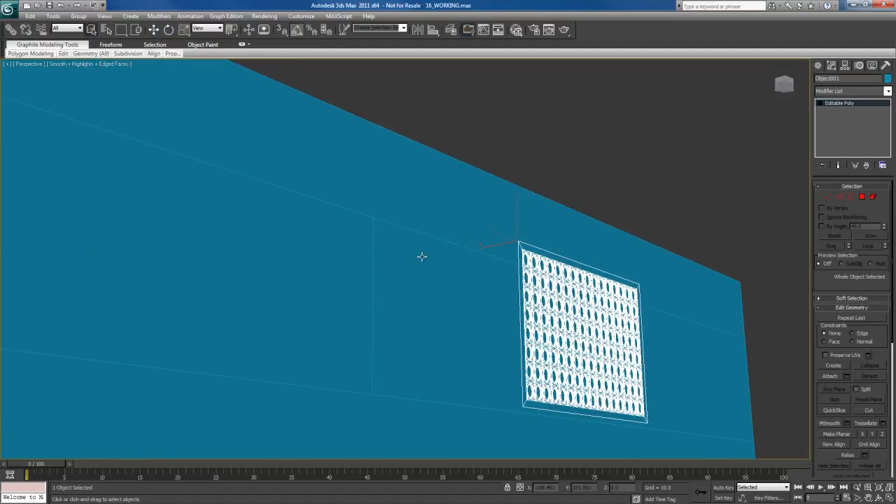
# Step: Delete the left side's vent rectangle polygon to open a hole for the grille
pyautogui.click(423, 275)
pyautogui.keyDown('alt'); pyautogui.moveTo(454, 290); pyautogui.dragTo(483, 313, button='middle'); pyautogui.keyUp('alt')
pyautogui.press('4')
pyautogui.click(458, 335)
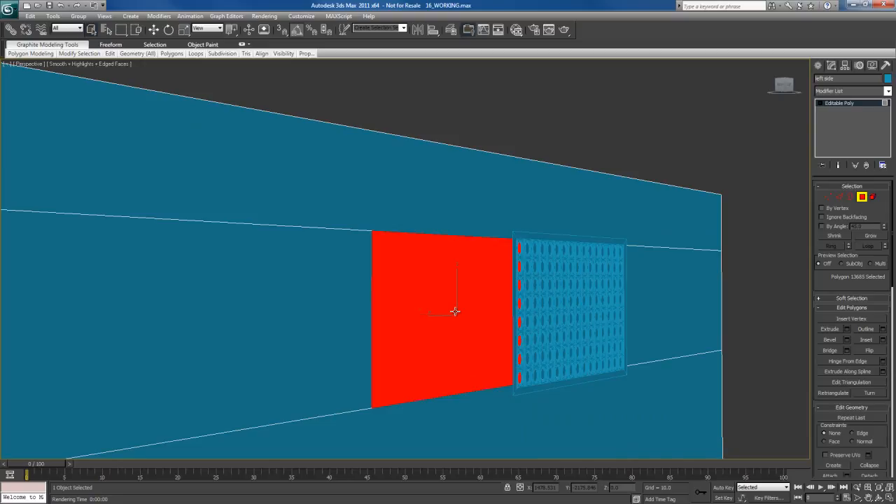
pyautogui.press('Delete')
pyautogui.keyDown('alt'); pyautogui.moveTo(456, 319); pyautogui.dragTo(458, 305, button='middle'); pyautogui.keyUp('alt')
# Step: Copy the absolute X coordinate of the upper corner vertex of the left side's vent opening
pyautogui.press('1')
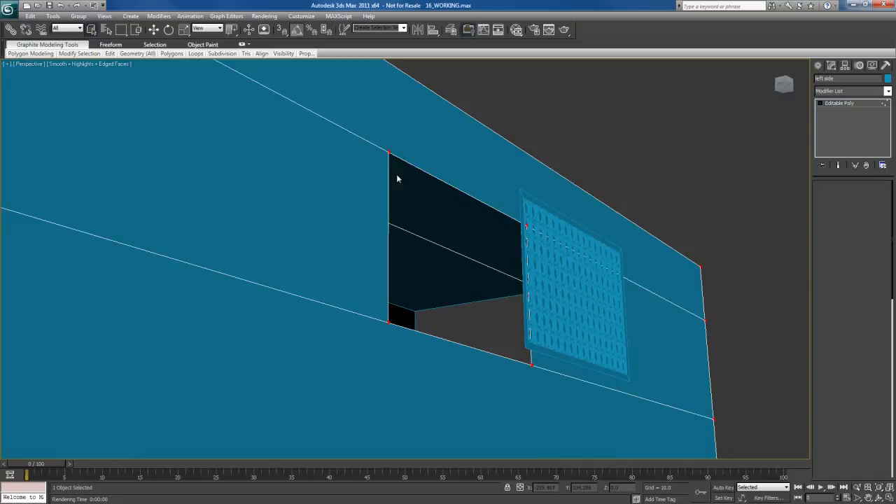
pyautogui.click(389, 153)
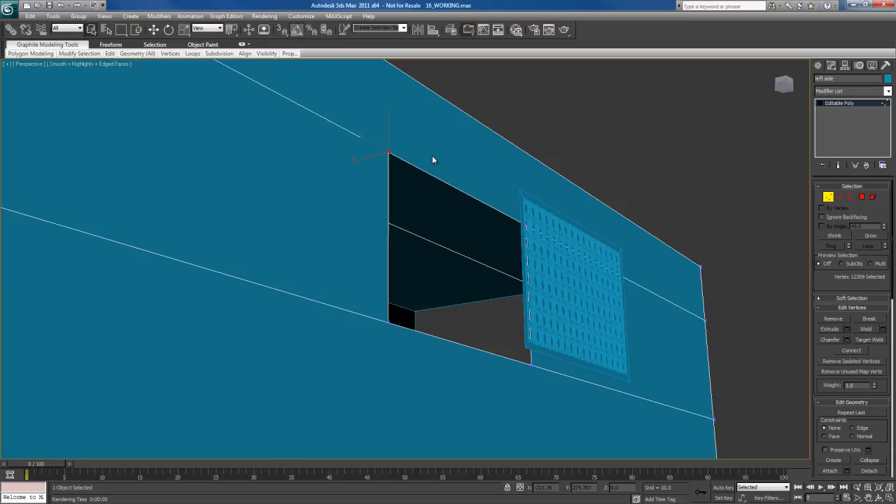
pyautogui.press('F12')
pyautogui.moveTo(450, 91); pyautogui.dragTo(233, 87)
pyautogui.press('w')
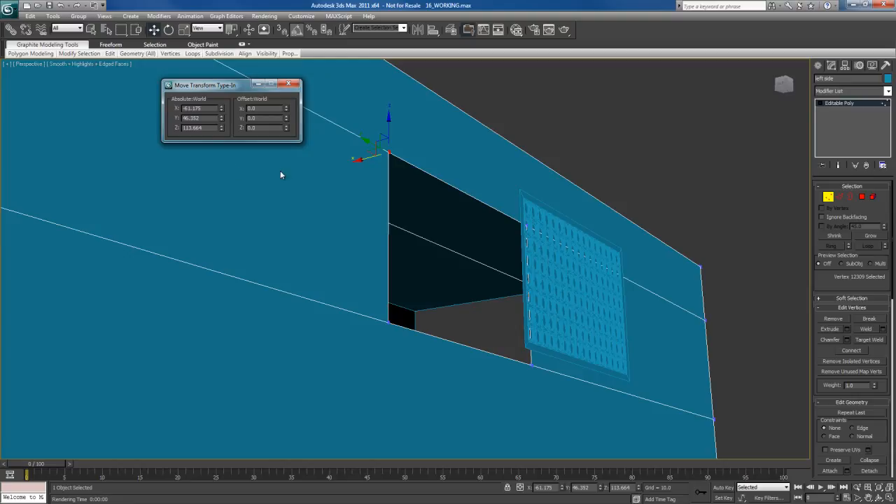
pyautogui.doubleClick(208, 109)
pyautogui.moveTo(446, 242); pyautogui.dragTo(438, 245, button='middle')
# Step: Set the grille copy's absolute X position to -61.175 to bring it flush with the left side
pyautogui.press('1')
pyautogui.click(545, 262)
pyautogui.press('q')
pyautogui.press('w')
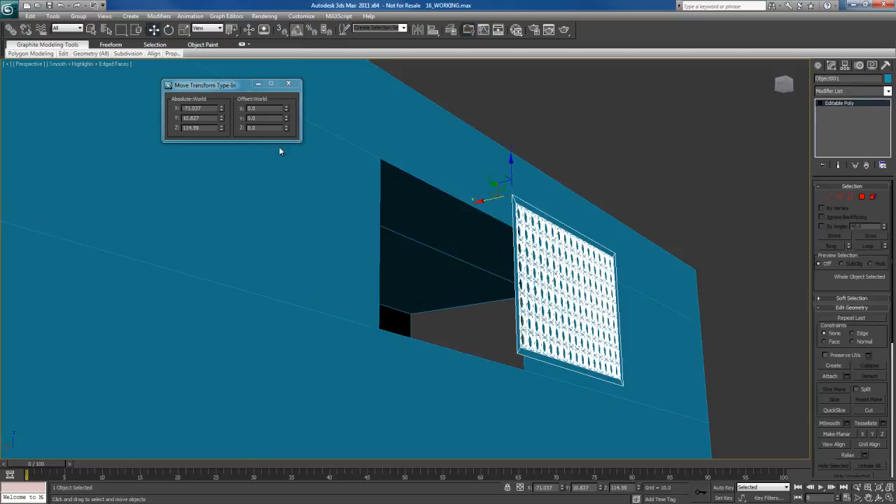
pyautogui.moveTo(204, 128); pyautogui.dragTo(157, 108)
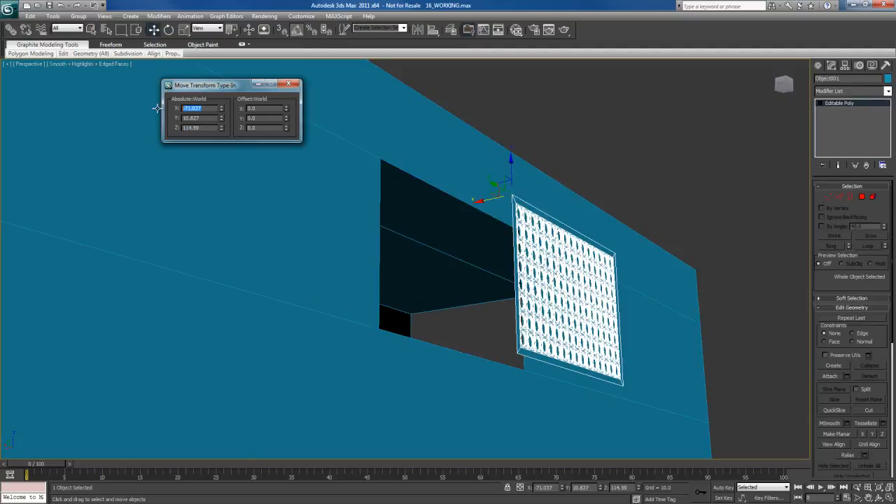
pyautogui.write('-61.175')
pyautogui.press('Return')
pyautogui.keyDown('alt'); pyautogui.moveTo(471, 246); pyautogui.dragTo(417, 242, button='middle'); pyautogui.keyUp('alt')
pyautogui.click(288, 84)
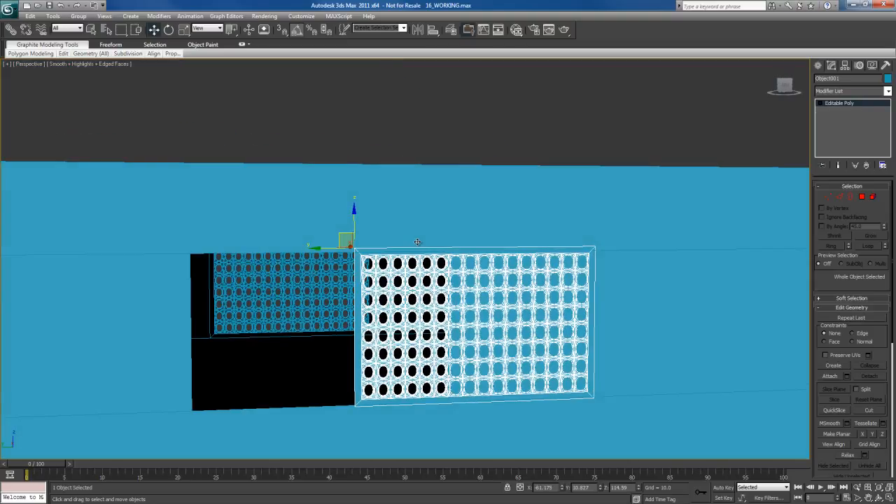
pyautogui.hotkey('alt', 'w')
pyautogui.rightClick(238, 200)
pyautogui.hotkey('alt', 'w')
pyautogui.moveTo(329, 232); pyautogui.dragTo(367, 234, button='middle')
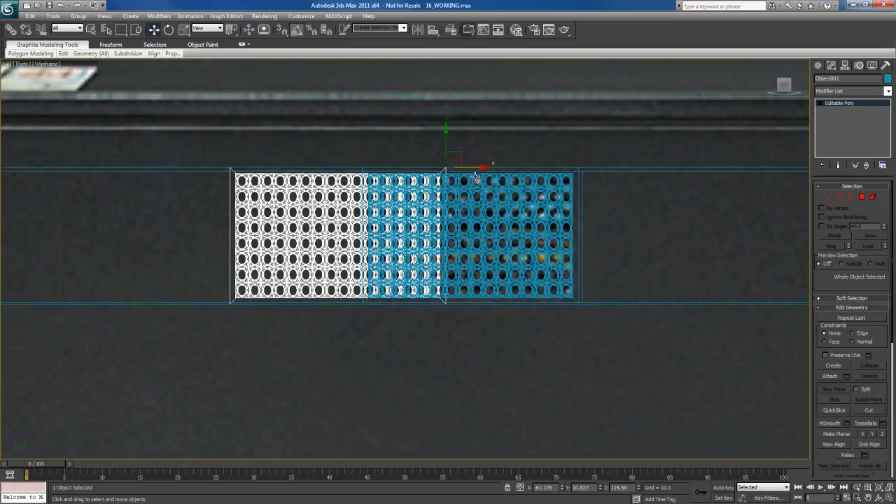
# Step: In the maximized Left view, move the grille copy horizontally into line with the left side's vent opening
pyautogui.hotkey('alt', 'w')
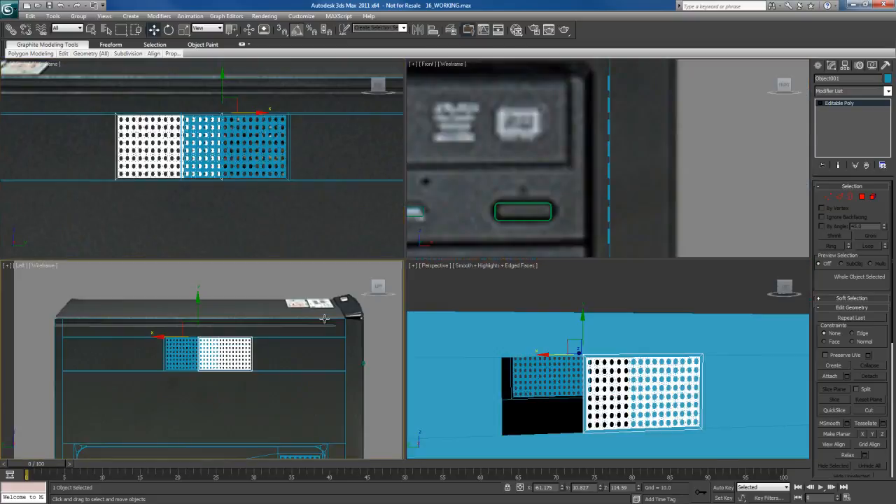
pyautogui.hotkey('alt', 'w')
pyautogui.scroll(5, 394, 290)
pyautogui.moveTo(394, 220); pyautogui.dragTo(258, 222)
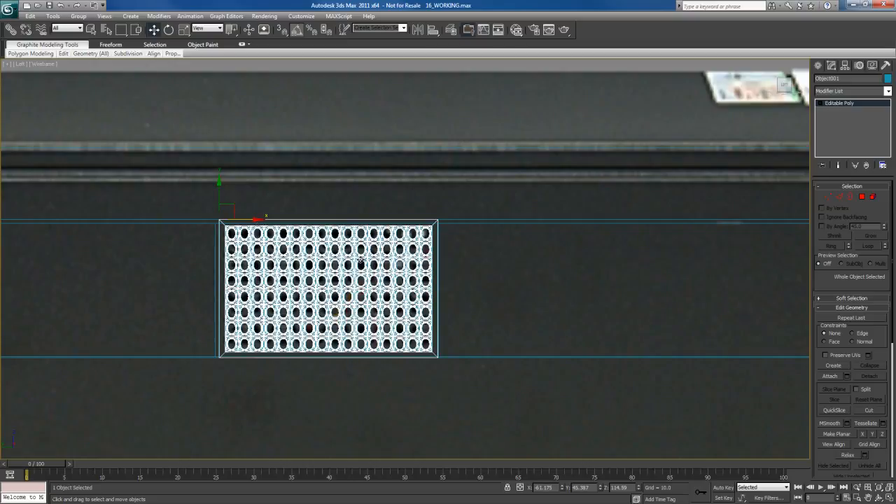
pyautogui.moveTo(323, 260); pyautogui.dragTo(413, 257, button='middle')
# Step: Return to the maximized Perspective view and attach the grille copy to the left side
pyautogui.hotkey('alt', 'w')
pyautogui.rightClick(527, 310)
pyautogui.hotkey('alt', 'w')
pyautogui.keyDown('alt'); pyautogui.moveTo(473, 268); pyautogui.dragTo(481, 241, button='middle'); pyautogui.keyUp('alt')
pyautogui.scroll(-3, 478, 271)
pyautogui.press('q')
pyautogui.click(509, 297)
pyautogui.scroll(3, 481, 240)
pyautogui.rightClick(516, 241)
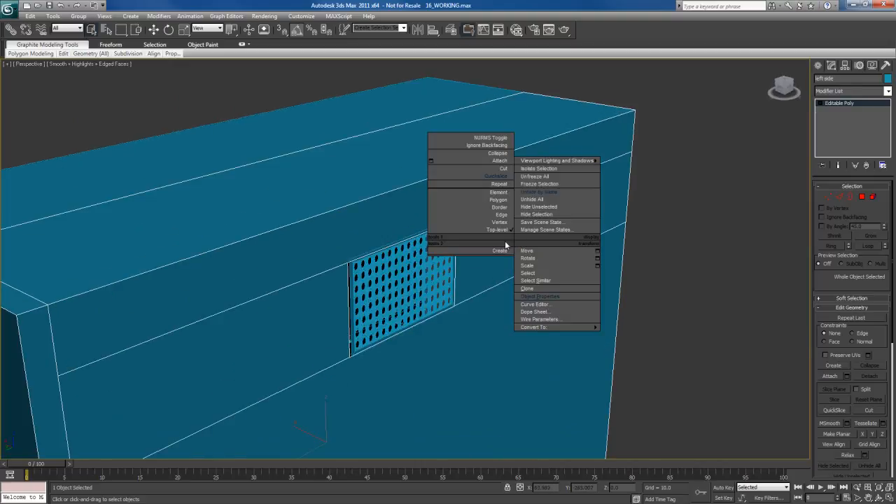
pyautogui.click(498, 161)
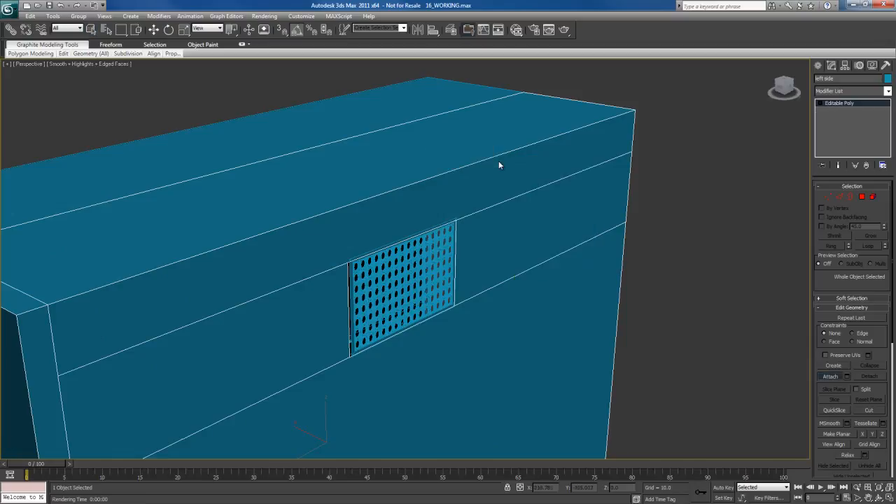
pyautogui.click(447, 259)
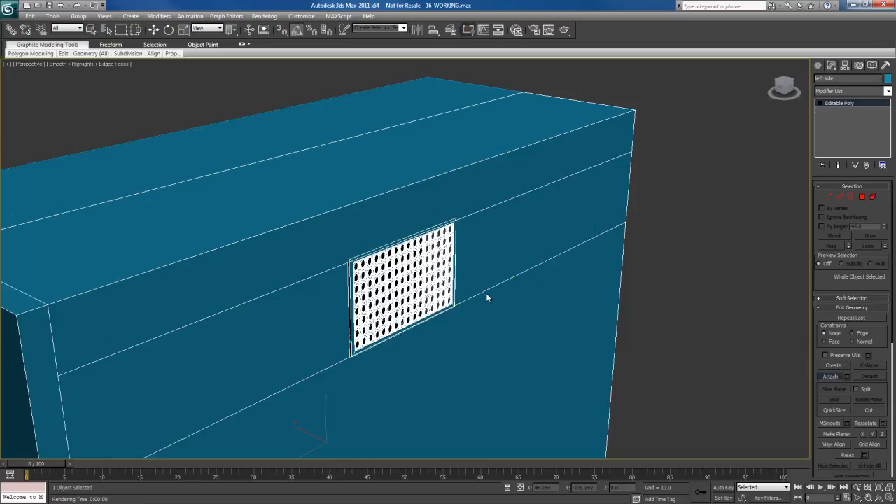
pyautogui.rightClick(487, 282)
# Step: Target Weld the grille frame's two upper corner vertices to the matching corners of the left side's vent opening
pyautogui.scroll(3, 485, 281)
pyautogui.keyDown('alt'); pyautogui.moveTo(484, 280); pyautogui.dragTo(476, 248, button='middle'); pyautogui.keyUp('alt')
pyautogui.scroll(3, 478, 246)
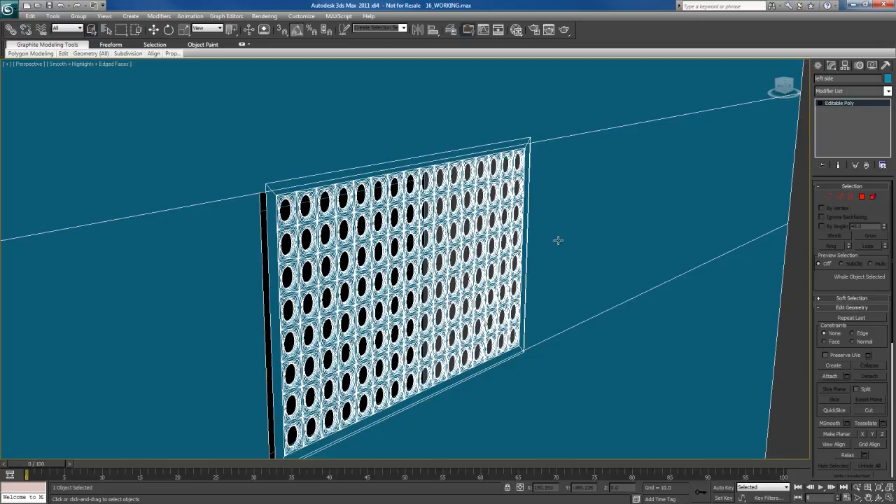
pyautogui.press('1')
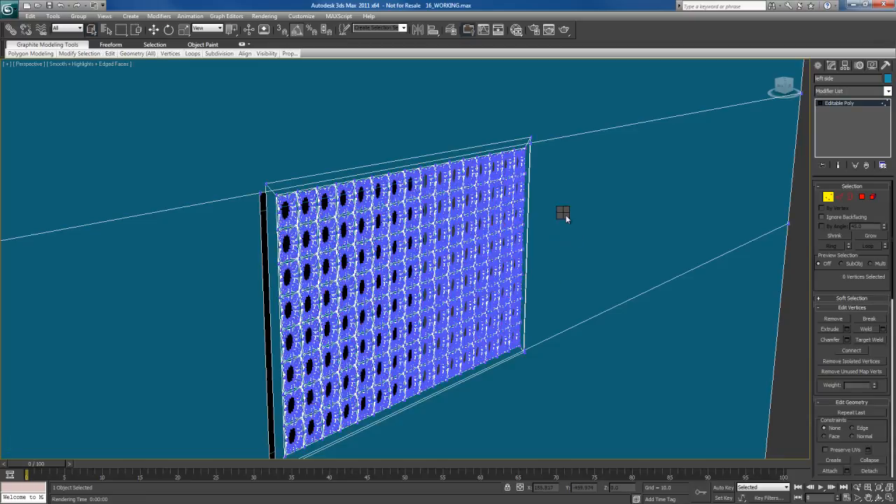
pyautogui.rightClick(564, 218)
pyautogui.click(542, 277)
pyautogui.click(267, 185)
pyautogui.click(261, 193)
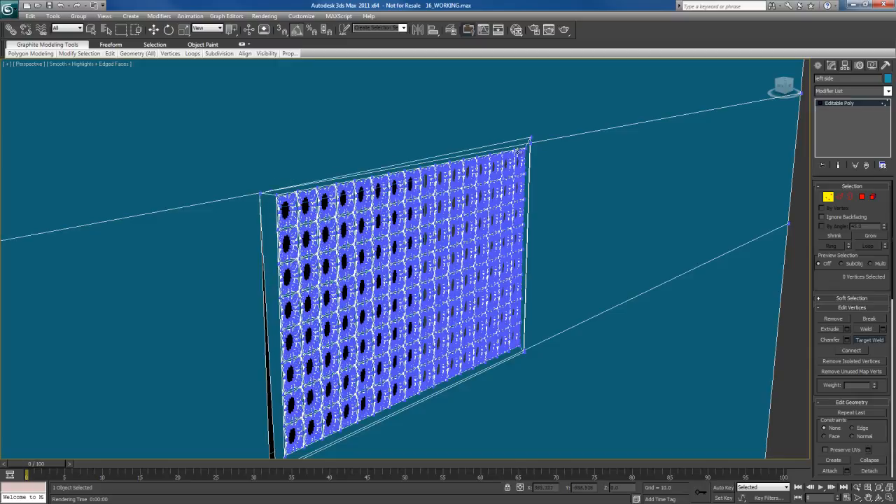
pyautogui.click(531, 143)
# Step: Target Weld the grille frame's two lower corner vertices to the opening's corners and leave vertex level
pyautogui.moveTo(520, 332); pyautogui.dragTo(493, 189, button='middle')
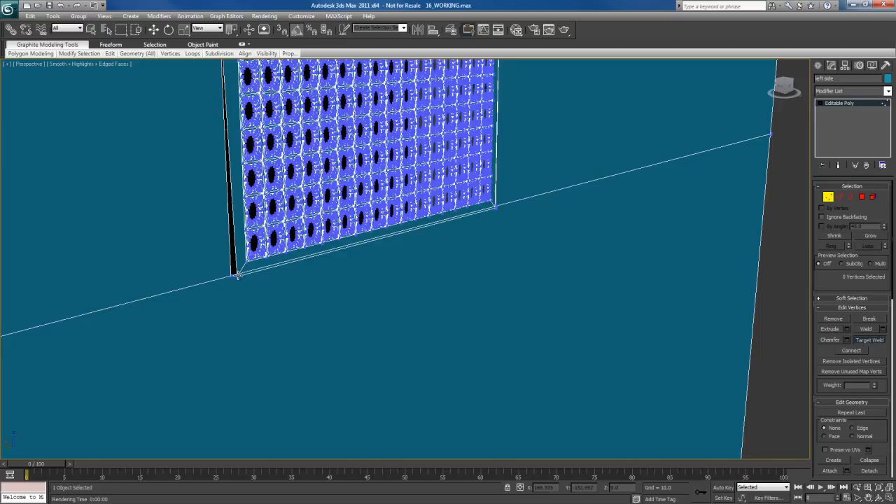
pyautogui.click(232, 275)
pyautogui.keyDown('alt'); pyautogui.moveTo(366, 265); pyautogui.dragTo(332, 265, button='middle'); pyautogui.keyUp('alt')
pyautogui.scroll(2, 331, 264)
pyautogui.moveTo(332, 210); pyautogui.dragTo(383, 263, button='middle')
pyautogui.scroll(4, 381, 265)
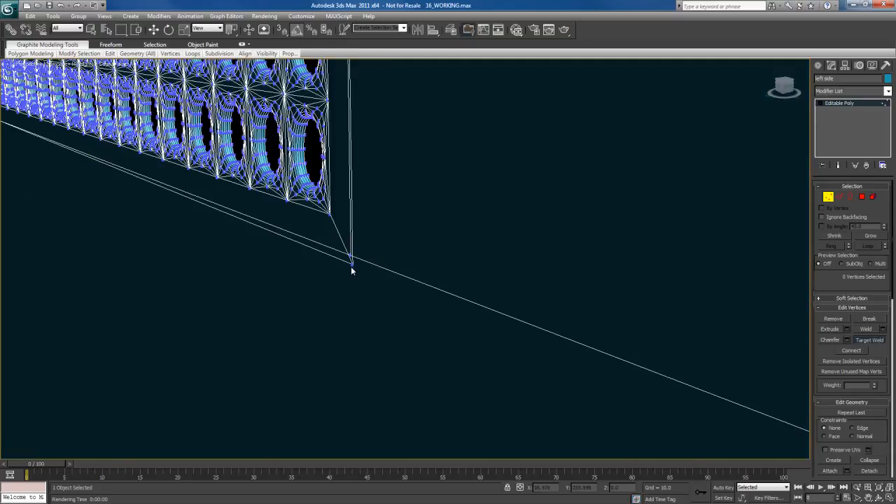
pyautogui.click(352, 262)
pyautogui.click(350, 256)
pyautogui.keyDown('alt'); pyautogui.moveTo(281, 272); pyautogui.dragTo(363, 273, button='middle'); pyautogui.keyUp('alt')
pyautogui.scroll(-3, 363, 273)
pyautogui.scroll(-4, 363, 273)
pyautogui.rightClick(371, 266)
pyautogui.press('1')
# Step: Render the Perspective view to check the welded vent grille, and review the whole left side
pyautogui.keyDown('alt'); pyautogui.moveTo(433, 314); pyautogui.dragTo(418, 328, button='middle'); pyautogui.keyUp('alt')
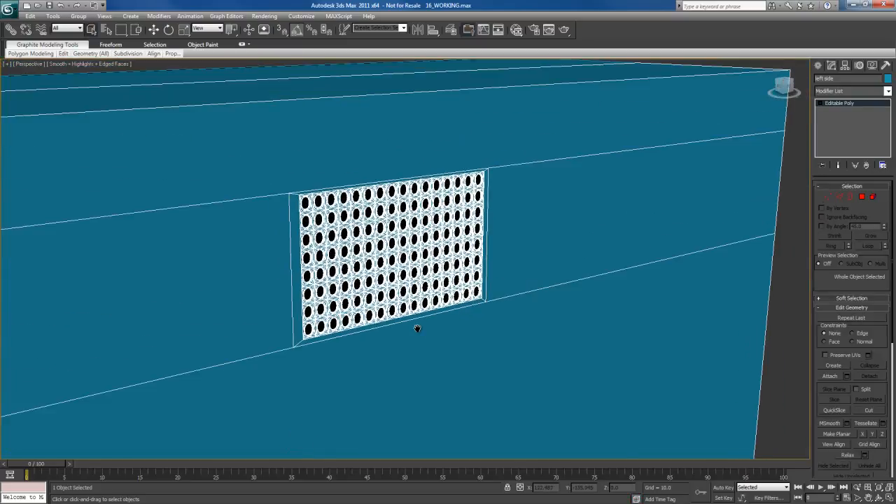
pyautogui.hotkey('shift', 'q')
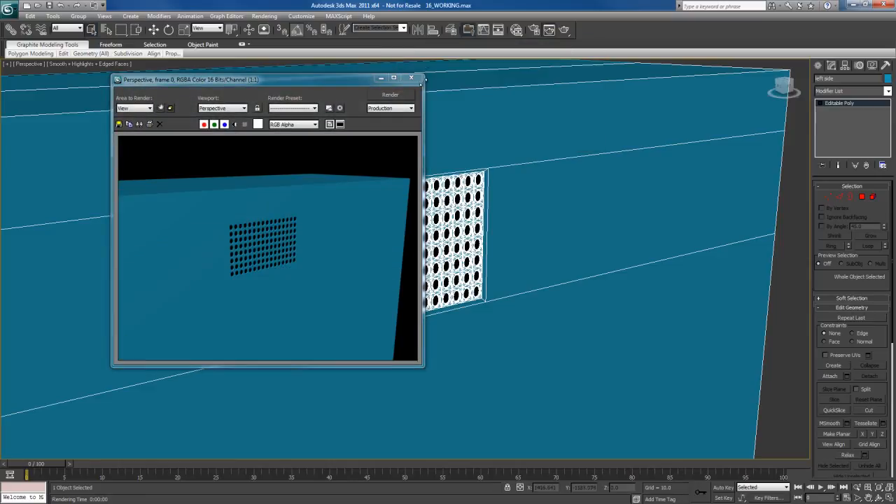
pyautogui.click(411, 78)
pyautogui.scroll(-1, 441, 334)
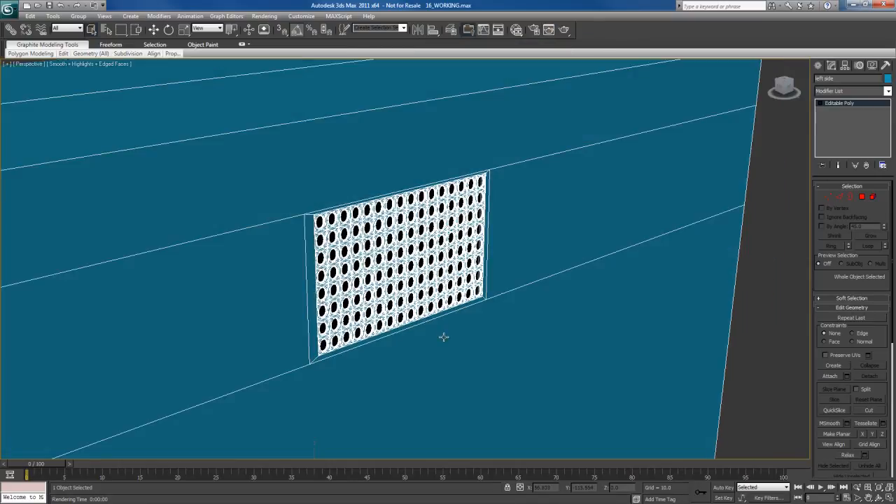
pyautogui.scroll(-6, 444, 337)
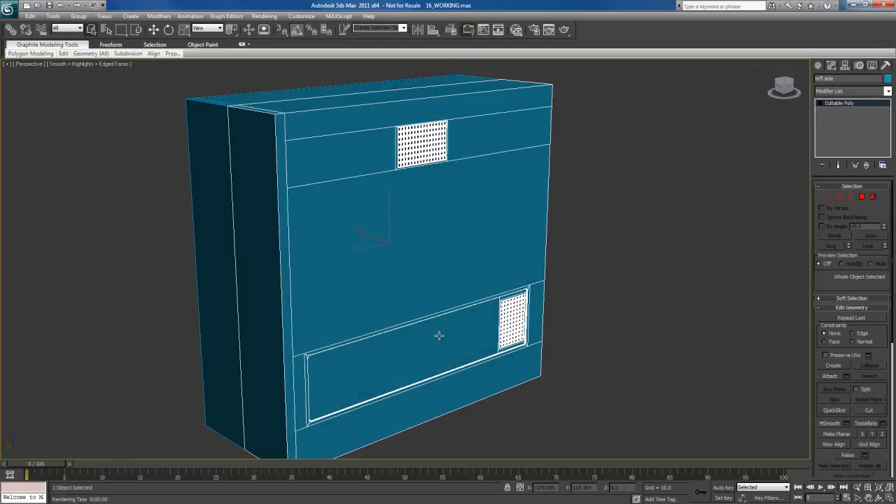
pyautogui.keyDown('alt'); pyautogui.moveTo(437, 327); pyautogui.dragTo(382, 297, button='middle'); pyautogui.keyUp('alt')
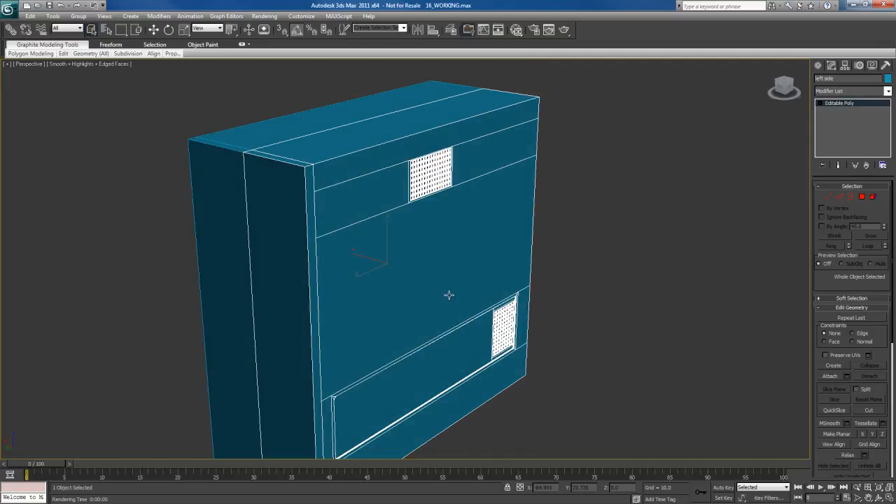